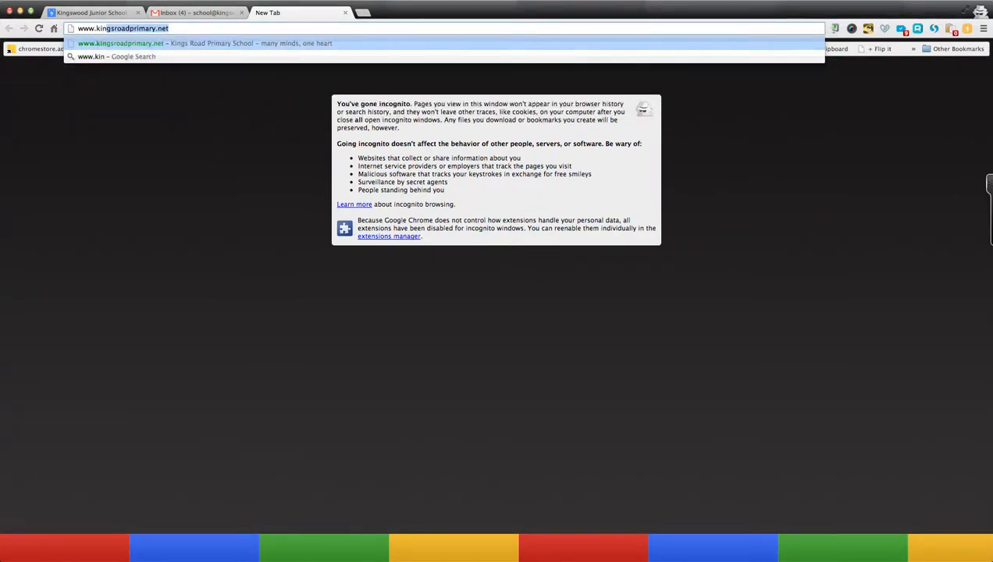
pyautogui.write('gswoodjun')
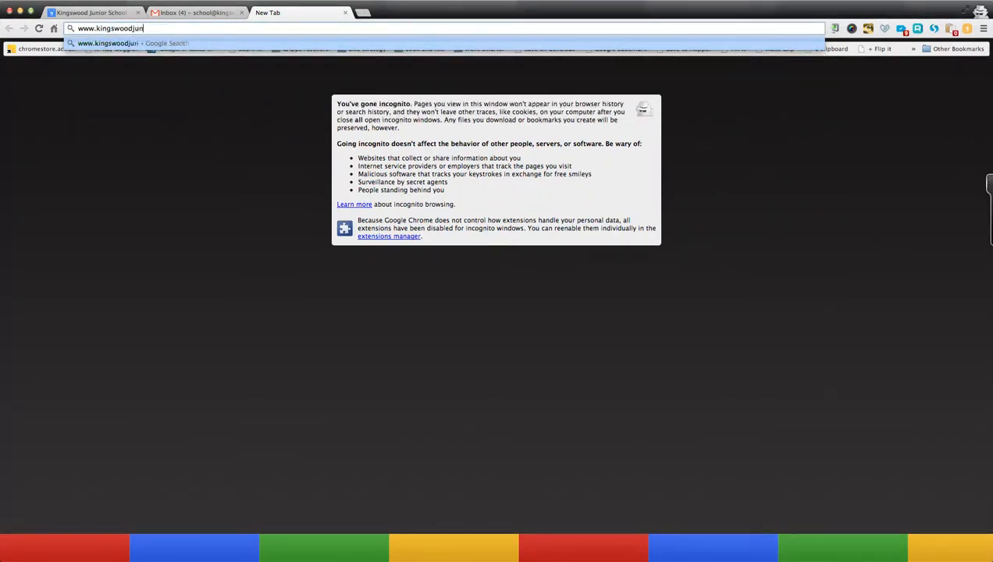
pyautogui.write('iorschool.')
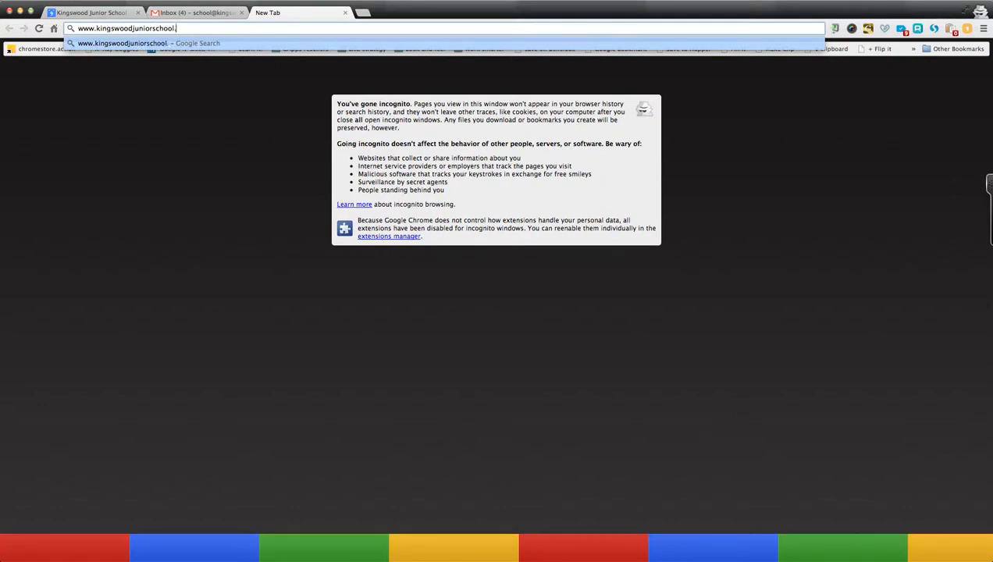
pyautogui.write('co.uk')
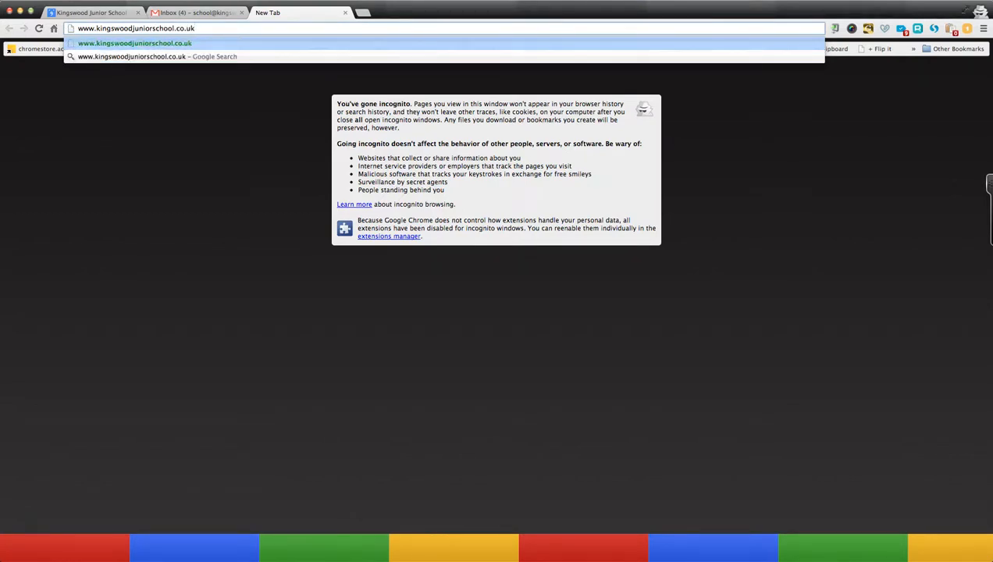
pyautogui.press('Return')
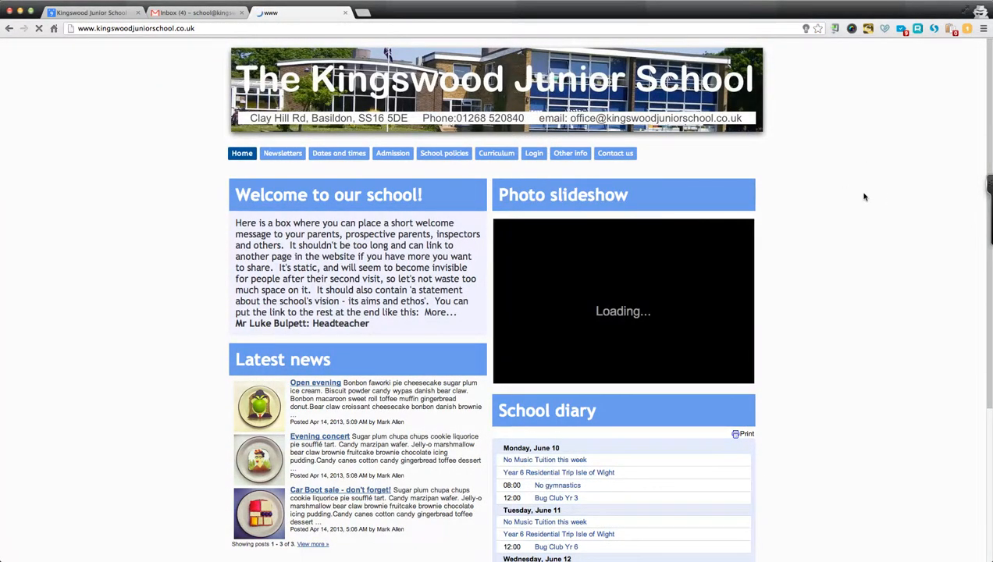
pyautogui.scroll(-5, 852, 201)
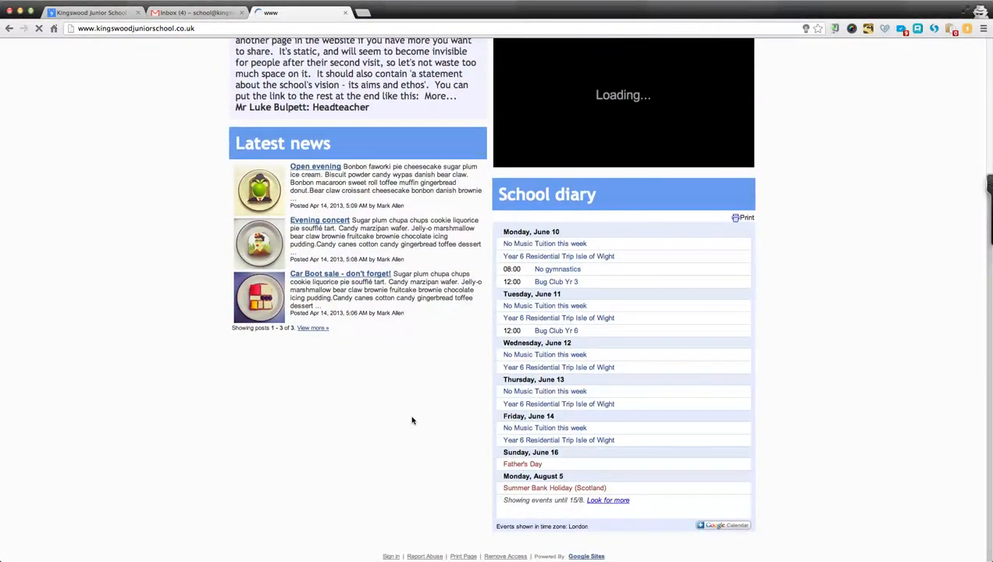
pyautogui.click(392, 556)
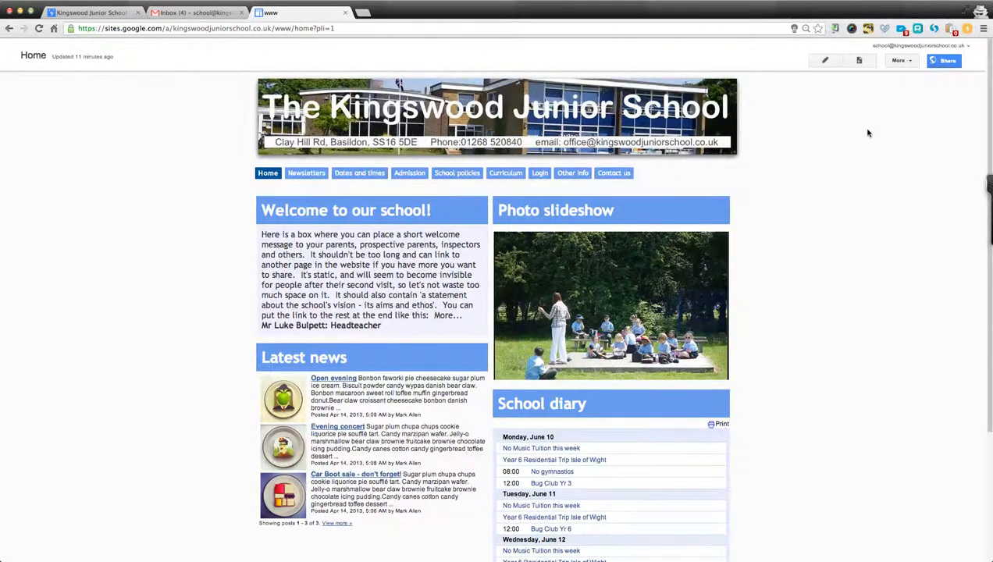
# Review who has access in the site's sharing settings, then return to the home page and look over its sections.
pyautogui.click(945, 62)
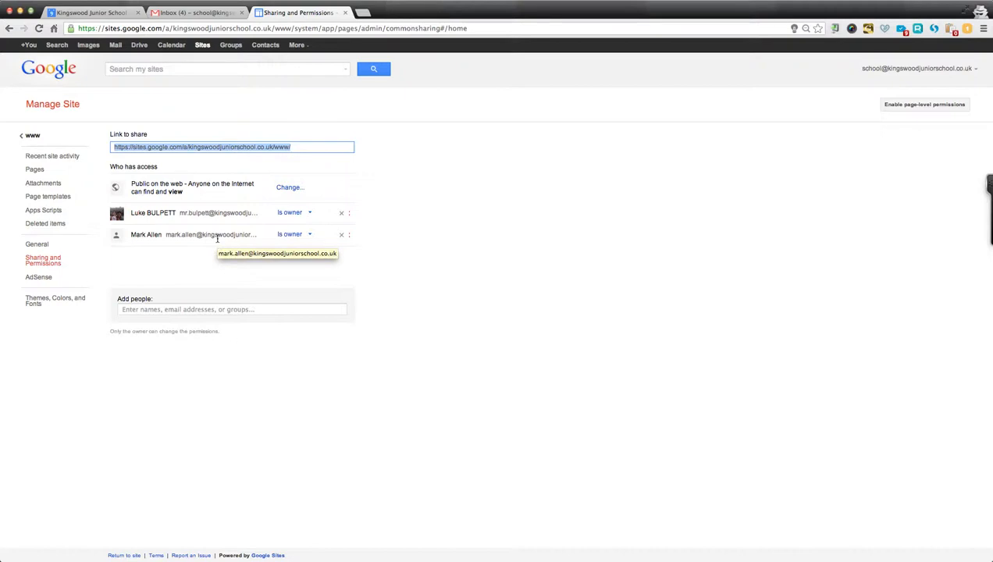
pyautogui.click(33, 137)
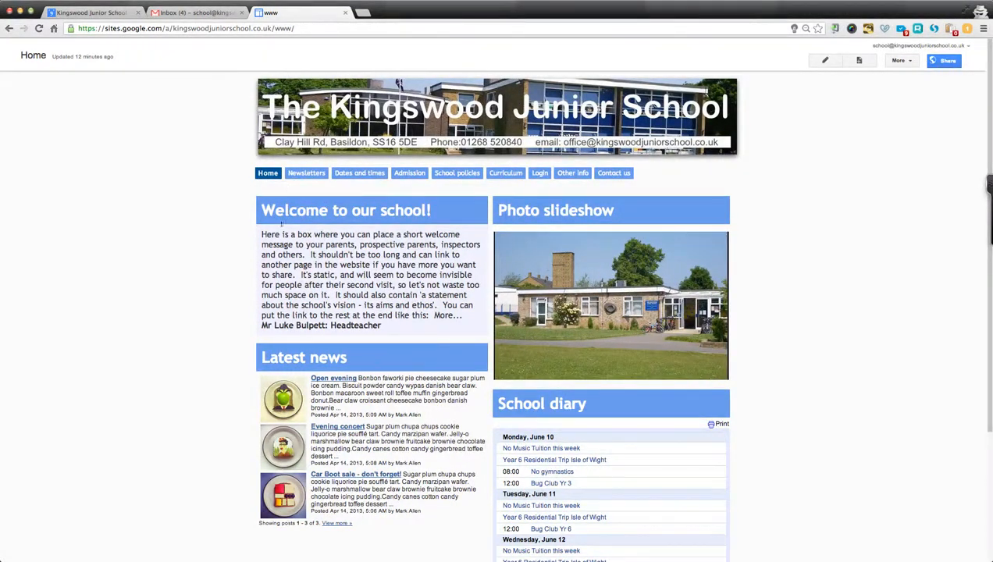
pyautogui.scroll(-3, 854, 207)
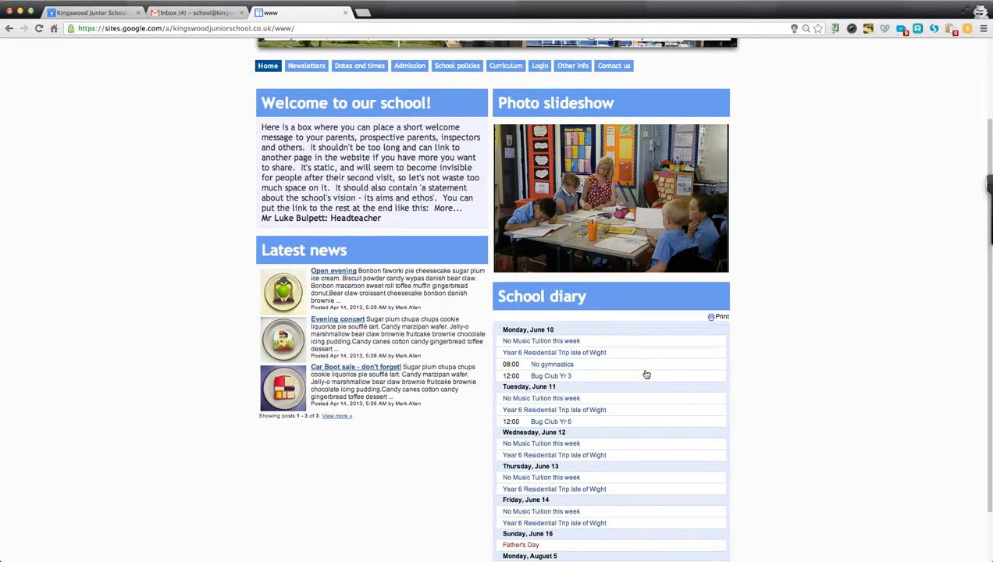
pyautogui.scroll(3, 647, 375)
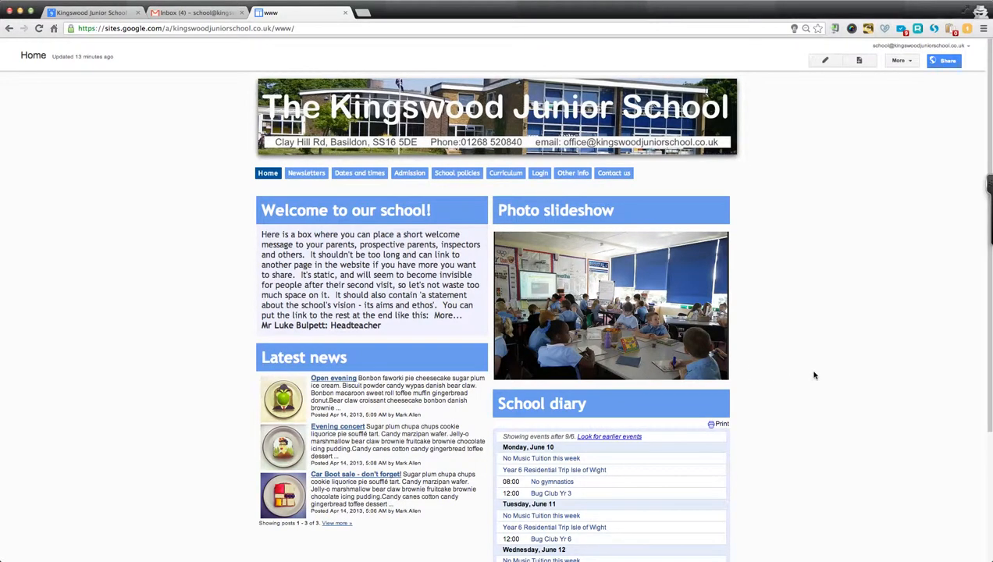
# Open the home page for editing and change the welcome box heading to "Welcome from the Headteacher".
pyautogui.click(826, 62)
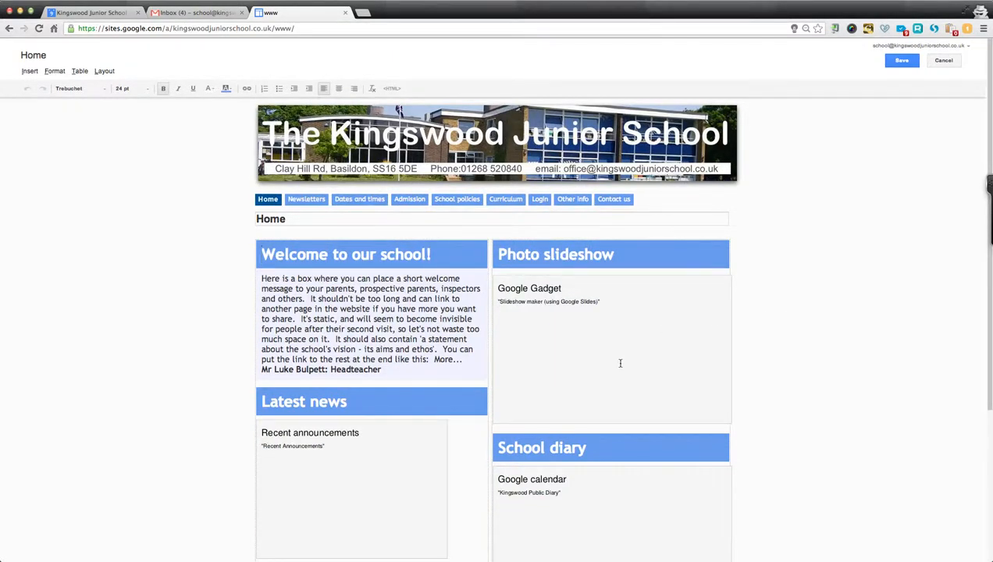
pyautogui.scroll(-3, 587, 365)
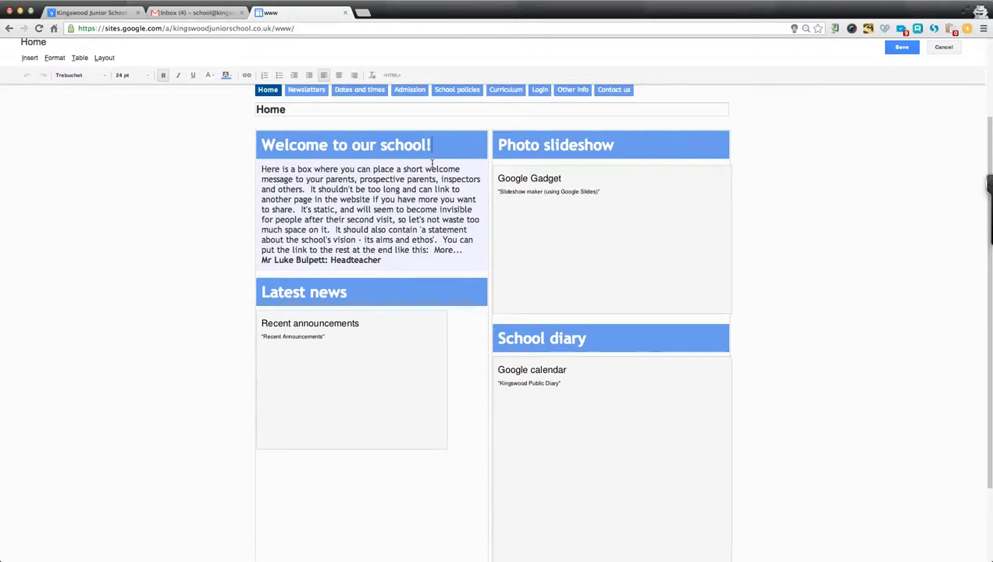
pyautogui.hotkey('alt', 'shift', 'Left')
pyautogui.hotkey('alt', 'shift', 'Left')
pyautogui.hotkey('alt', 'shift', 'Left')
pyautogui.write('from')
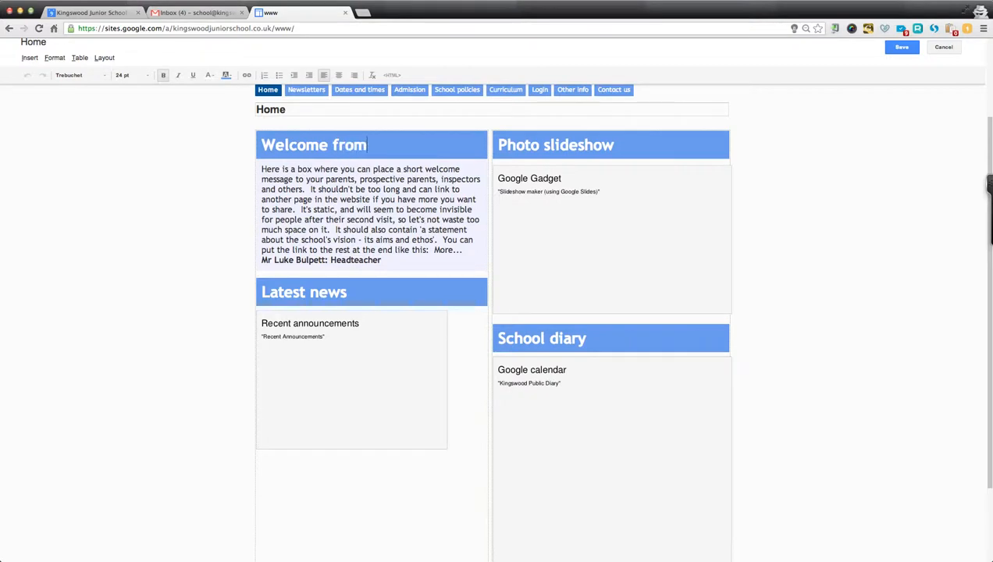
pyautogui.write(' the Headteacher')
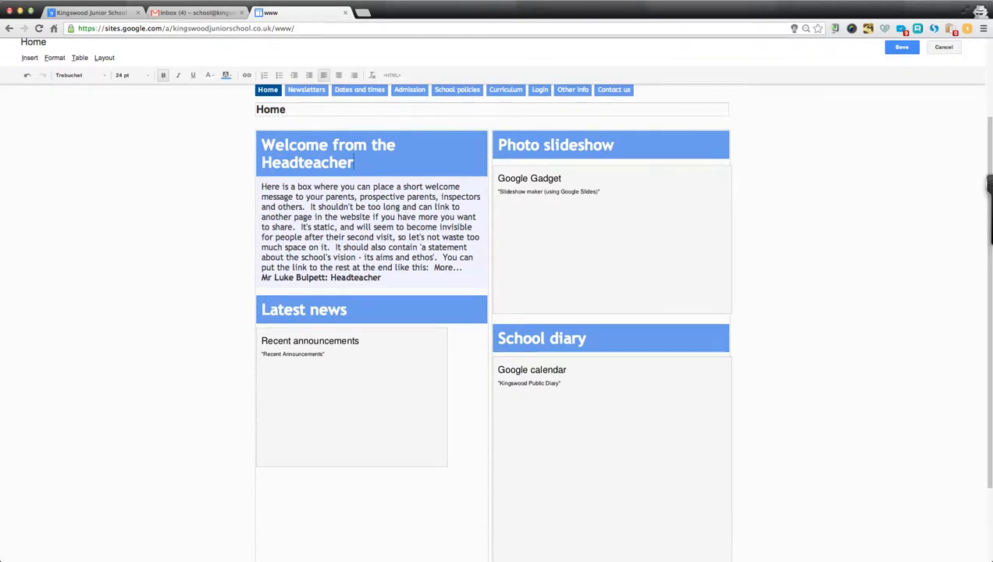
# Reword the welcome box heading to "Welcome to our school!".
pyautogui.hotkey('alt', 'shift', 'Left')
pyautogui.hotkey('alt', 'shift', 'Left')
pyautogui.hotkey('alt', 'shift', 'Left')
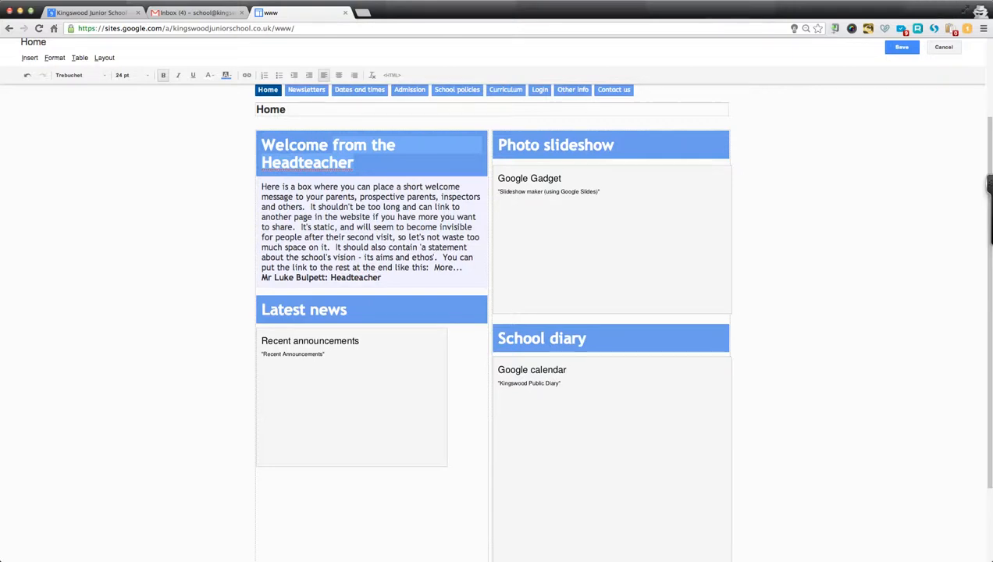
pyautogui.write('to our sch')
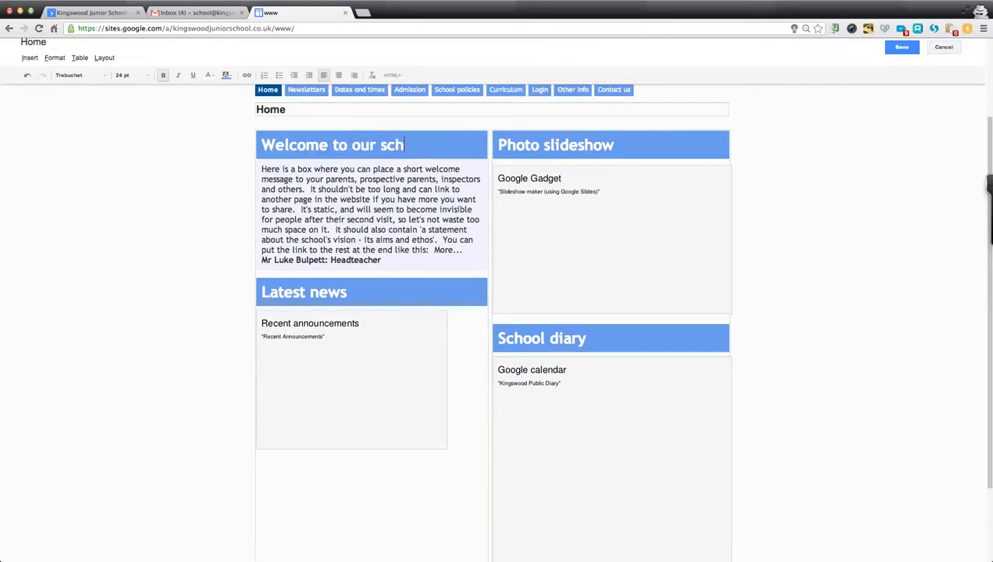
pyautogui.write('ool!')
# Delete the first sentence of the welcome text, "Here is a box where you can place...", and save the home page.
pyautogui.moveTo(261, 169); pyautogui.dragTo(310, 190)
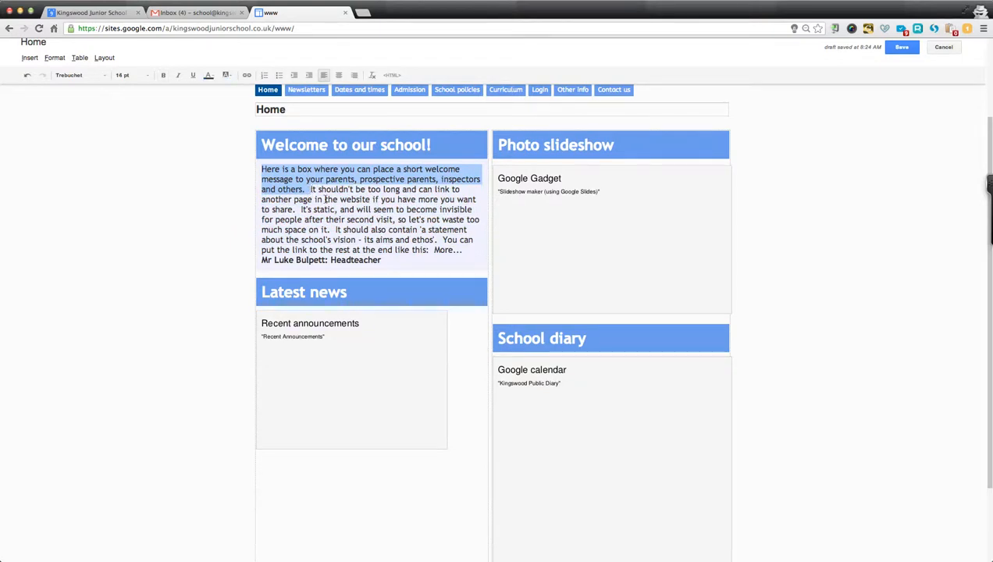
pyautogui.press('BackSpace')
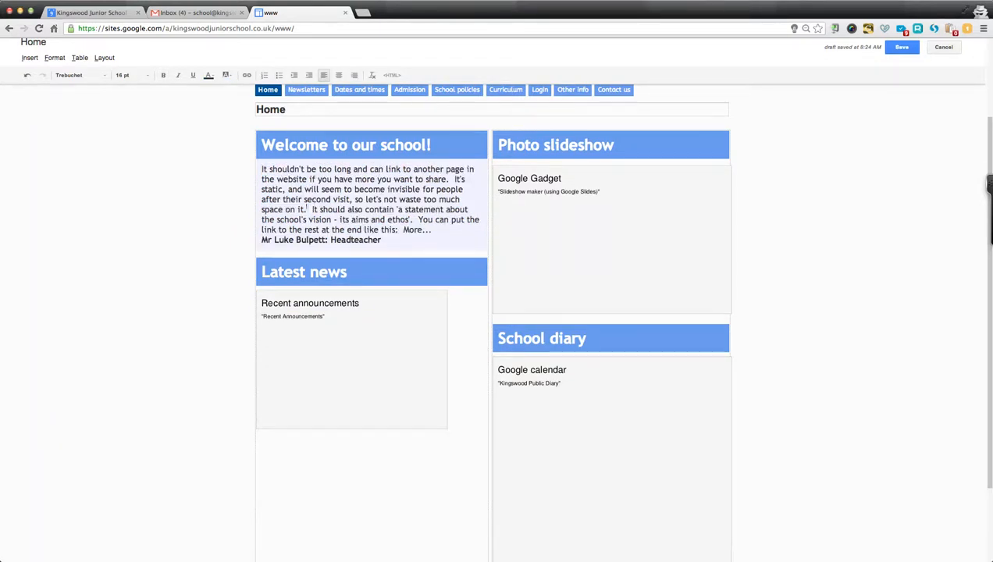
pyautogui.scroll(1, 765, 219)
pyautogui.scroll(5, 764, 220)
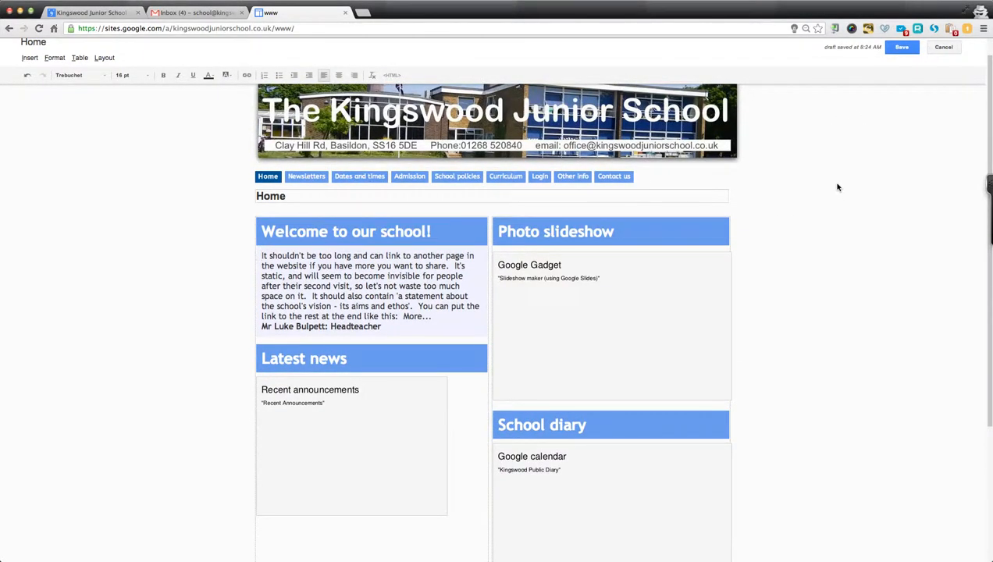
pyautogui.click(903, 49)
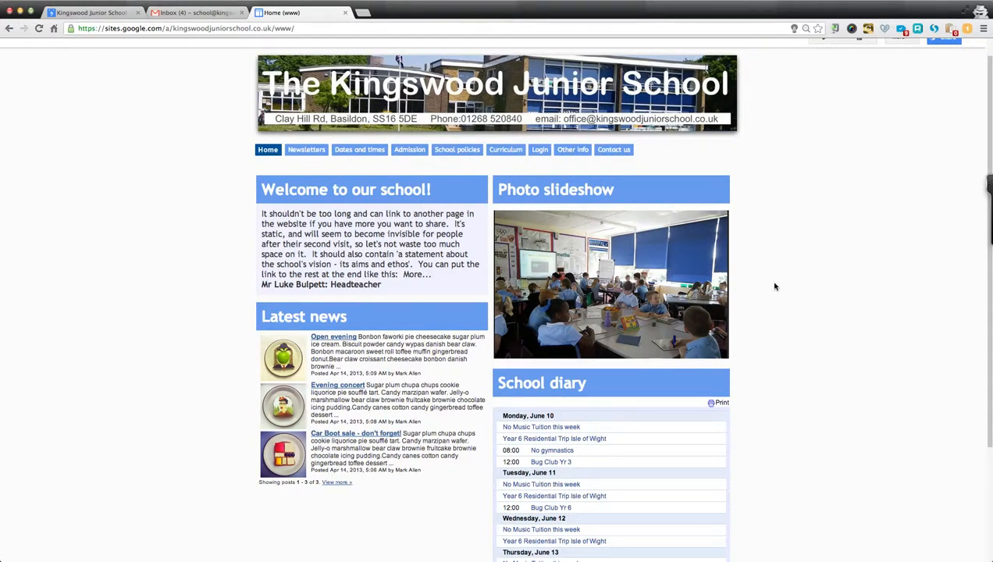
pyautogui.scroll(1, 775, 287)
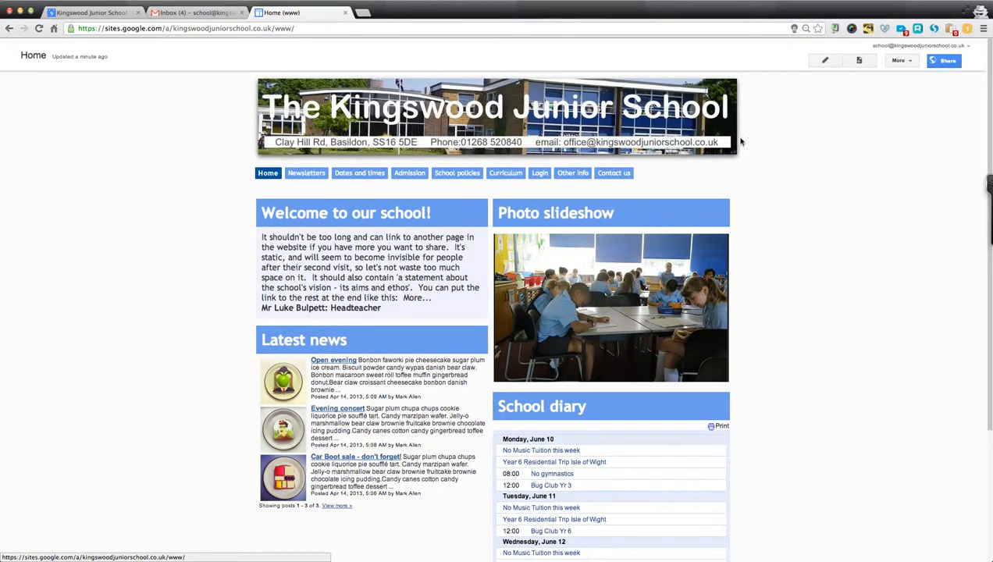
# Examine the horizontal navigation settings in the site layout editor, and leave them without making changes.
pyautogui.moveTo(527, 177)
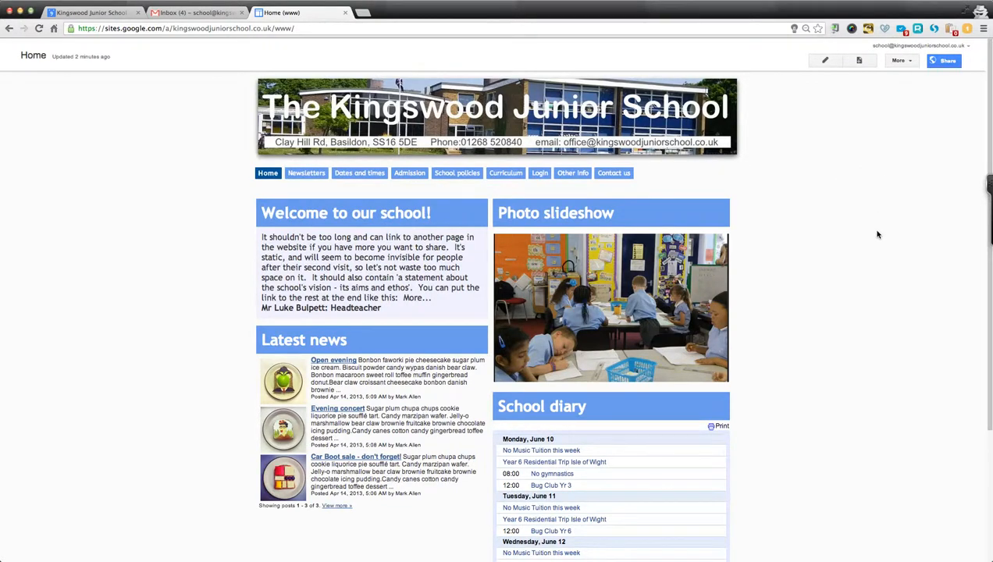
pyautogui.click(901, 63)
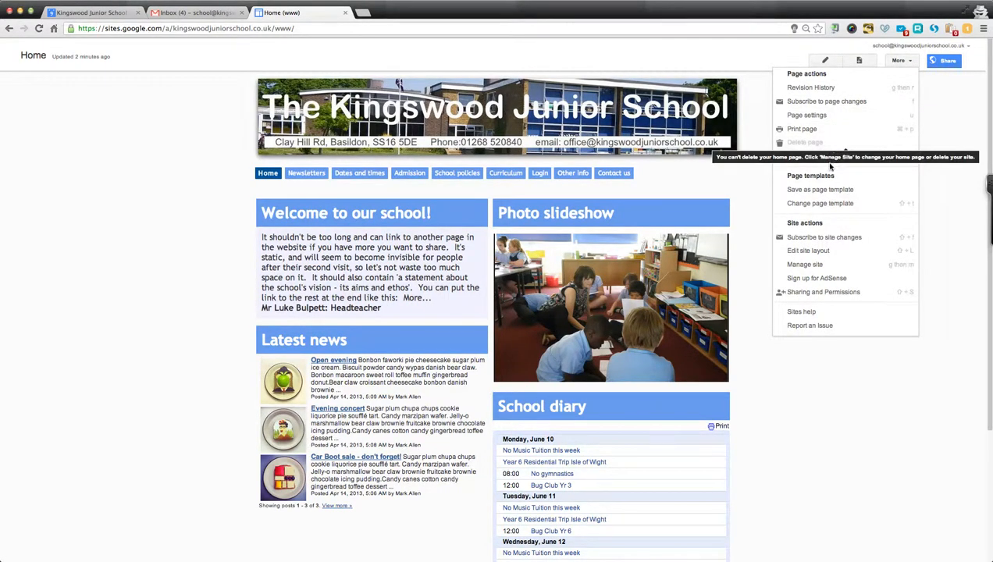
pyautogui.click(809, 251)
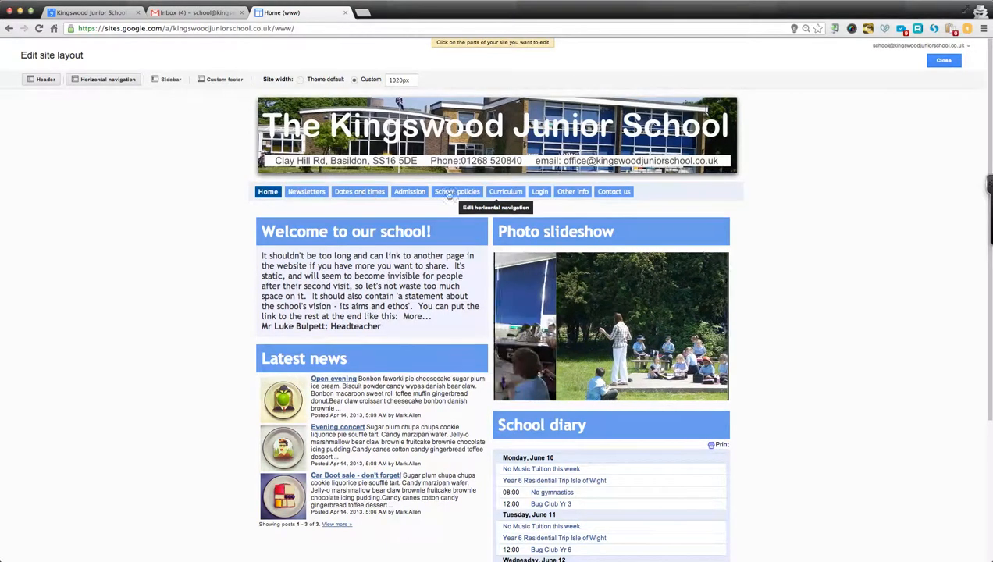
pyautogui.click(646, 192)
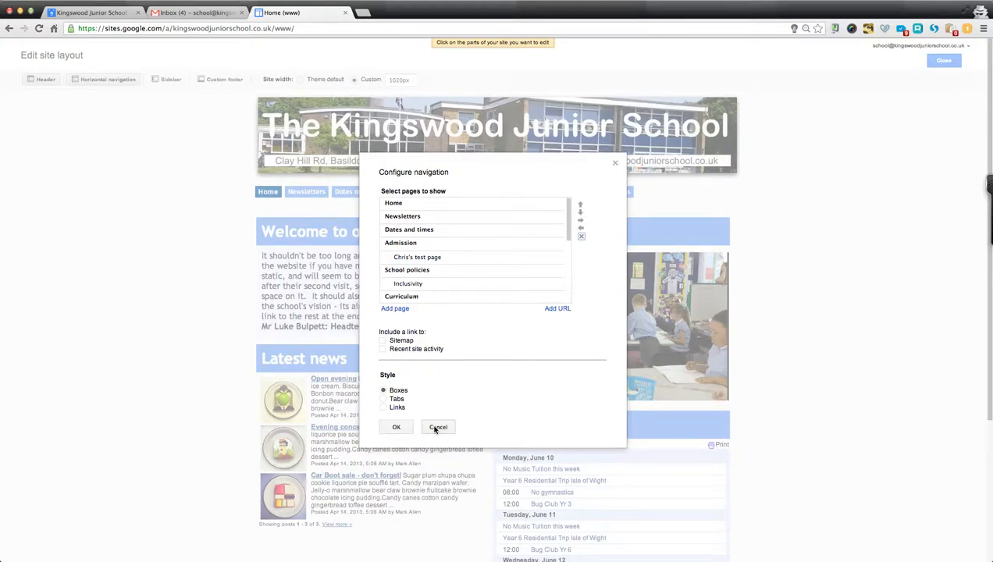
pyautogui.click(438, 427)
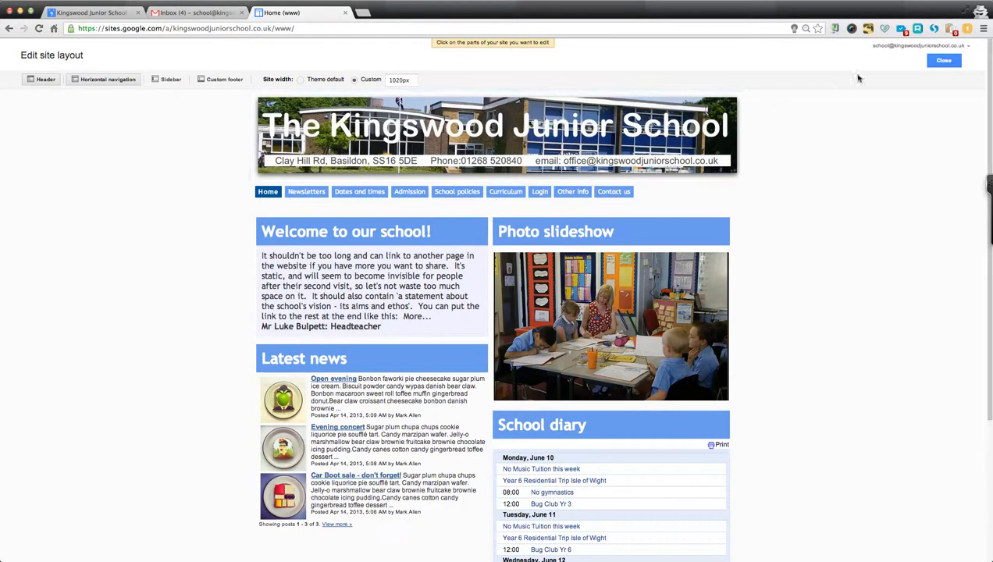
pyautogui.click(946, 61)
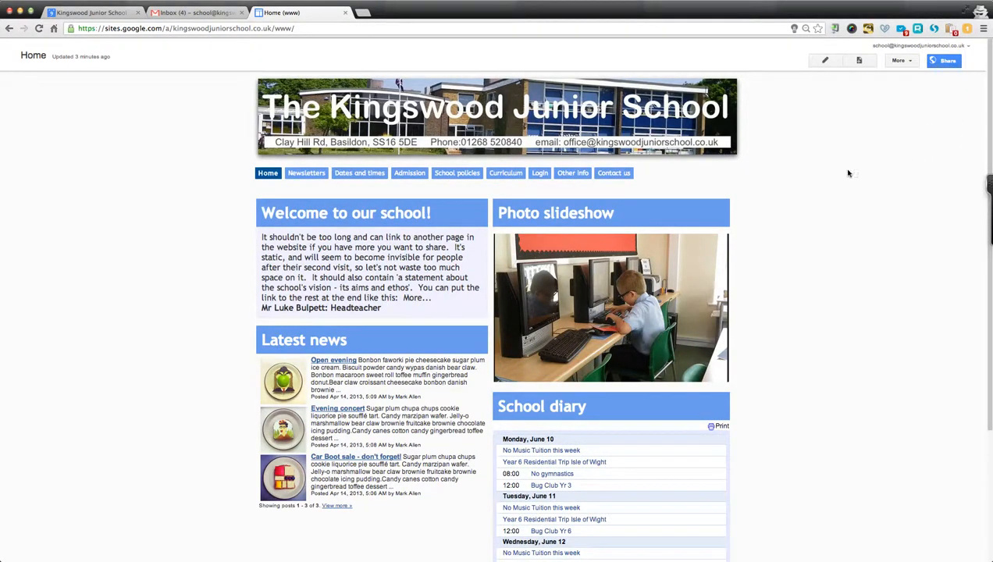
# Create a top-level page from the Web Page template, naming it with the headteacher's first name followed by "test page".
pyautogui.click(864, 65)
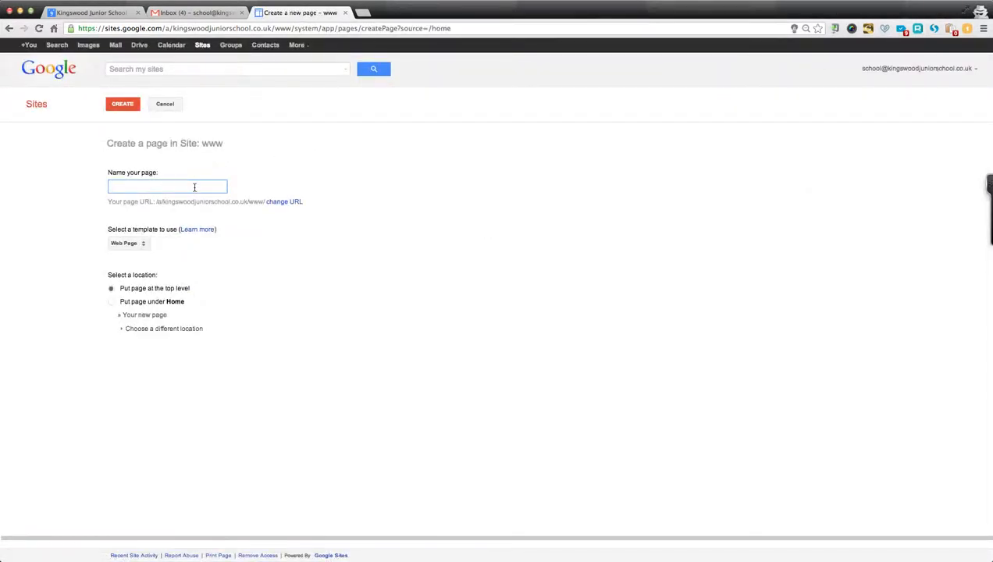
pyautogui.write("Luke's test page")
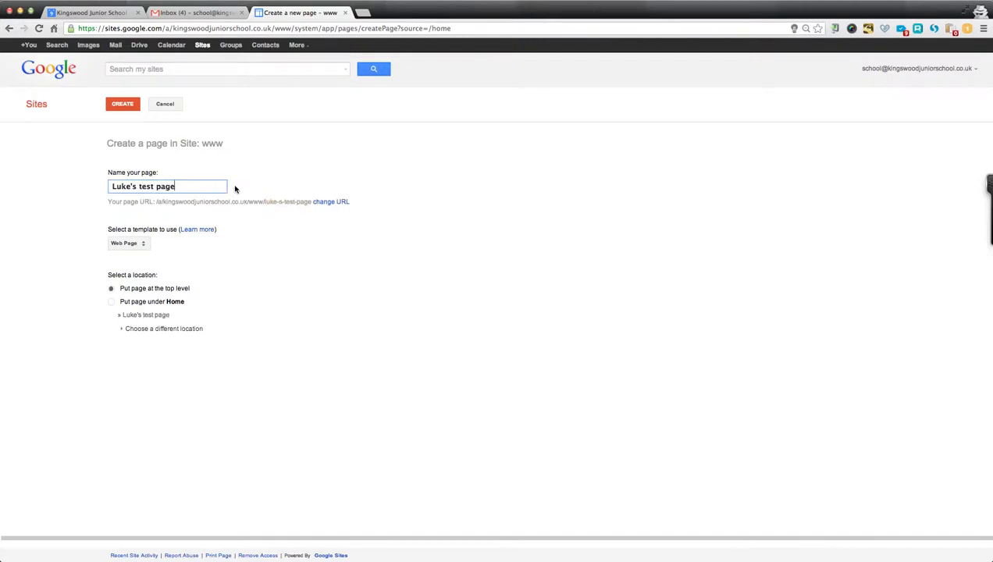
pyautogui.click(133, 105)
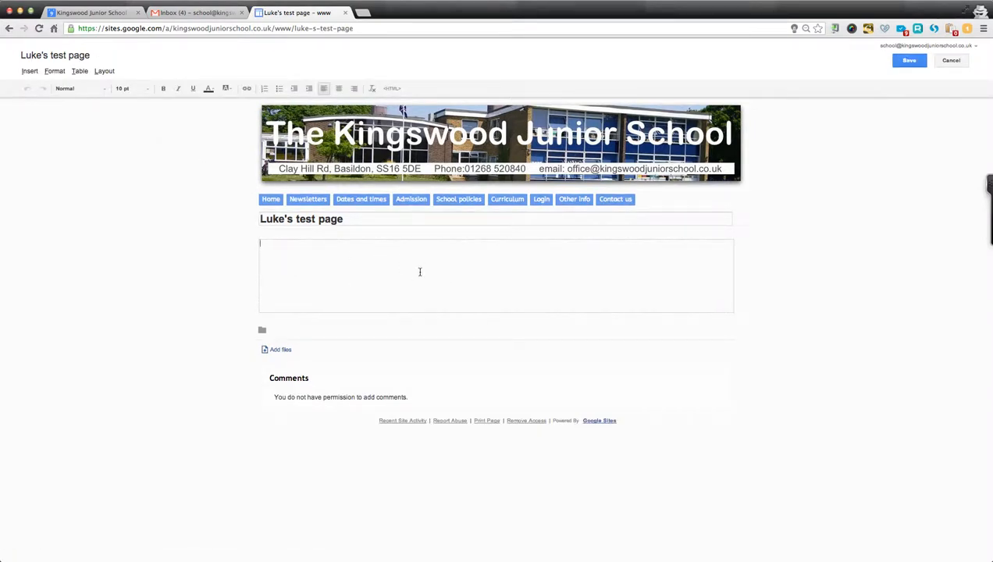
# Apply the "Left and right sidebars" layout to the new page and enter "Here is a test page." in the middle column.
pyautogui.click(111, 72)
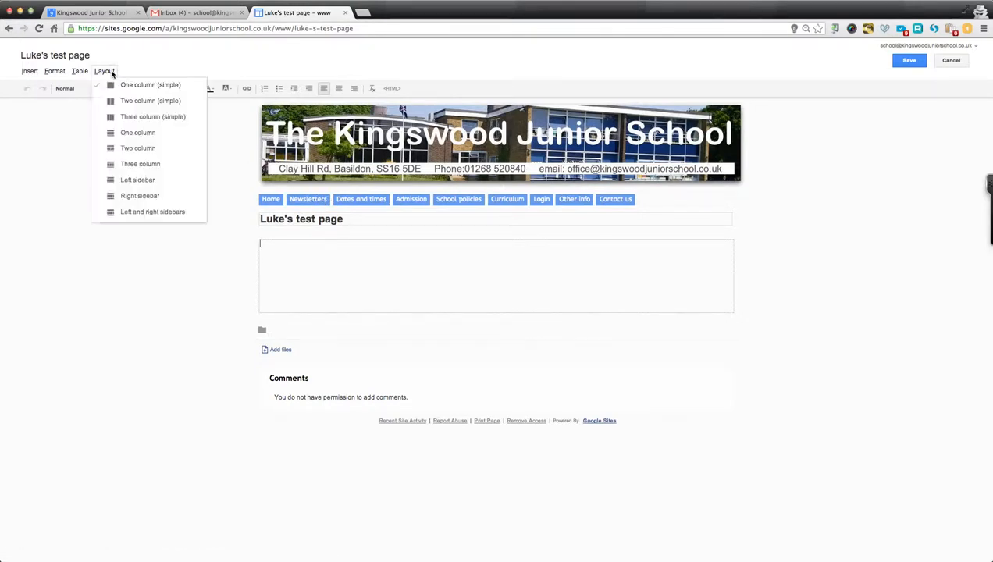
pyautogui.click(150, 211)
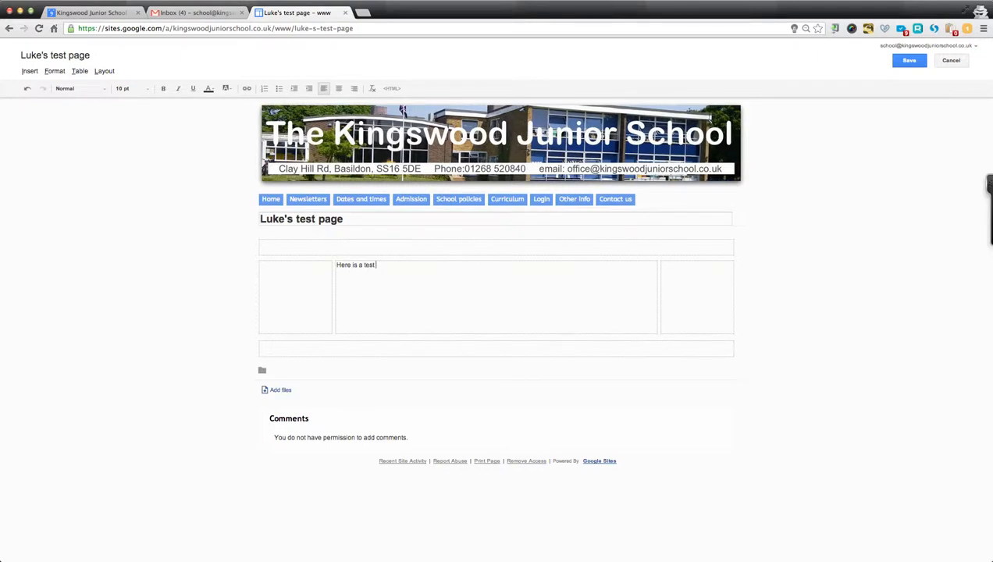
# Format the sentence "Here is a test page." as 24 pt, centred, dark blue text.
pyautogui.press('super+a')
pyautogui.click(125, 89)
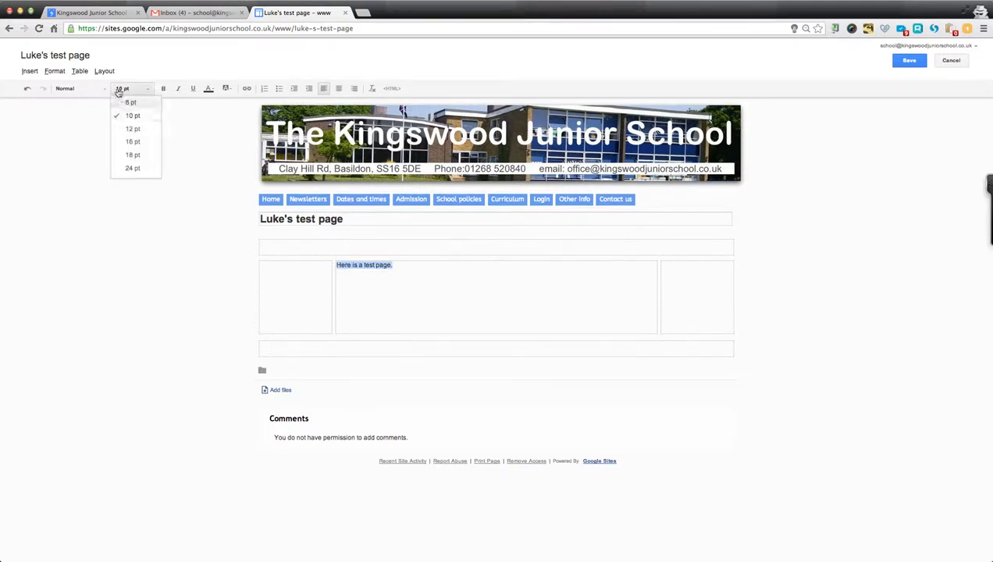
pyautogui.click(135, 171)
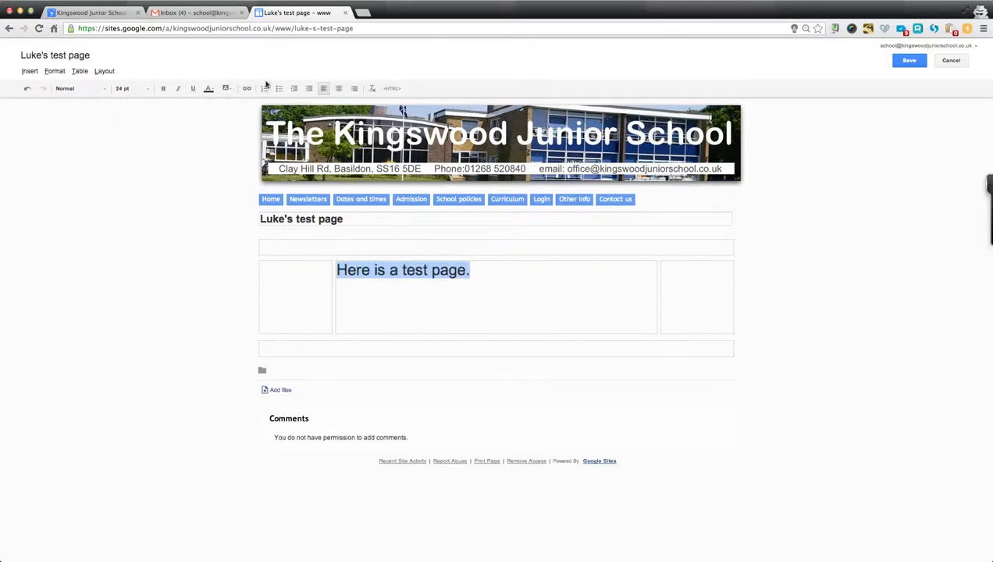
pyautogui.click(338, 89)
pyautogui.click(209, 88)
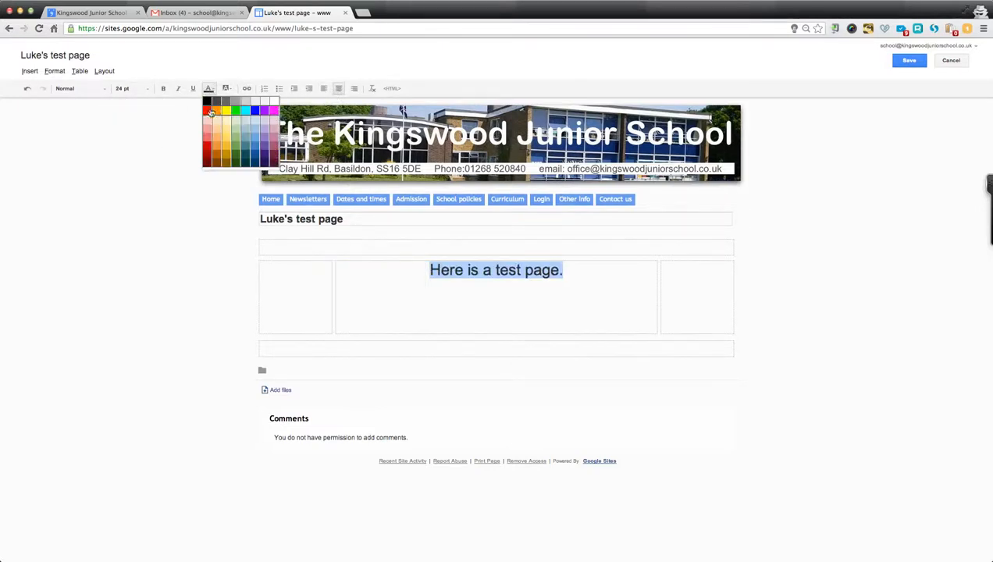
pyautogui.click(255, 156)
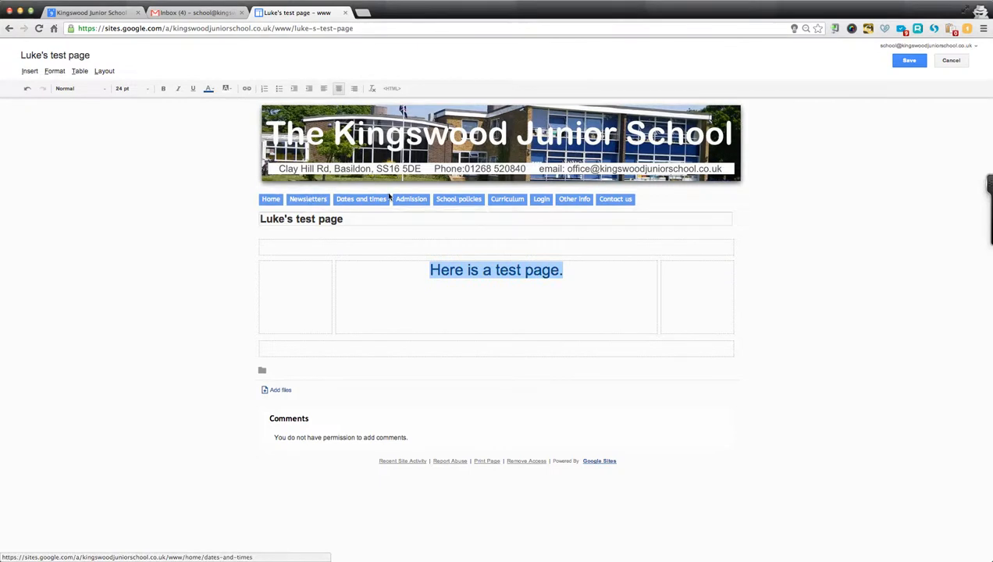
pyautogui.click(573, 278)
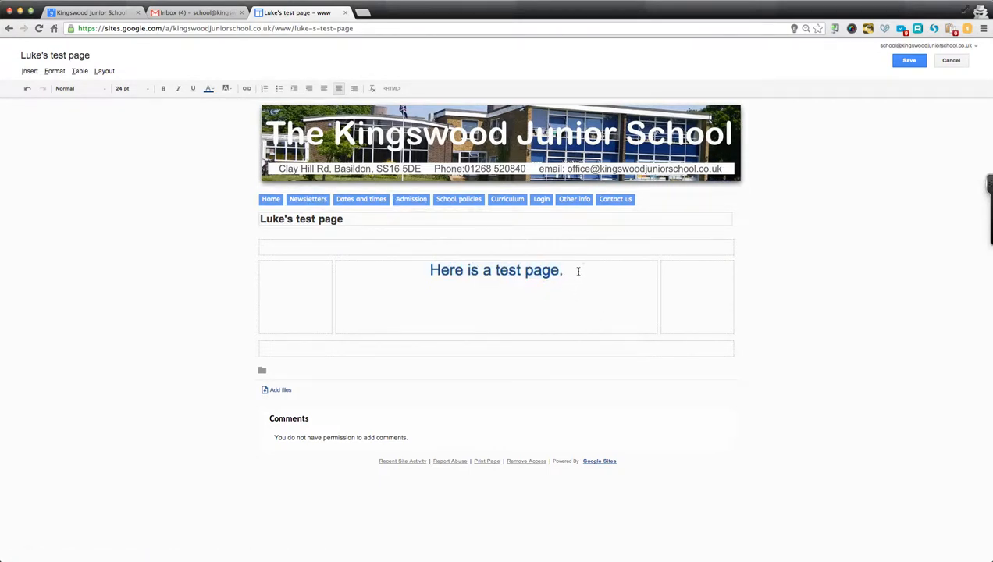
# Add an empty line below the test sentence, look over the insertable content types, and save the page.
pyautogui.press('Return')
pyautogui.click(31, 72)
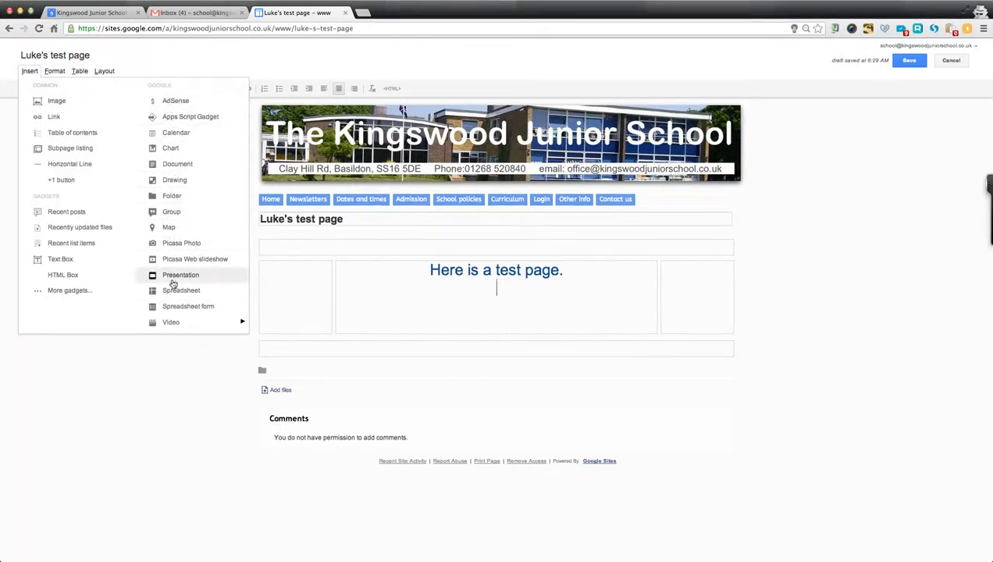
pyautogui.click(170, 415)
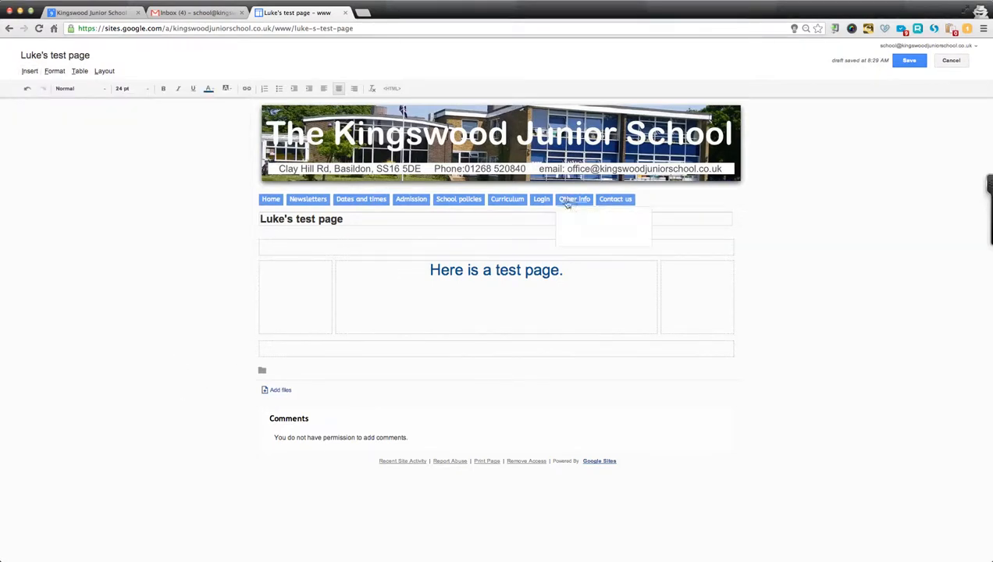
pyautogui.click(910, 60)
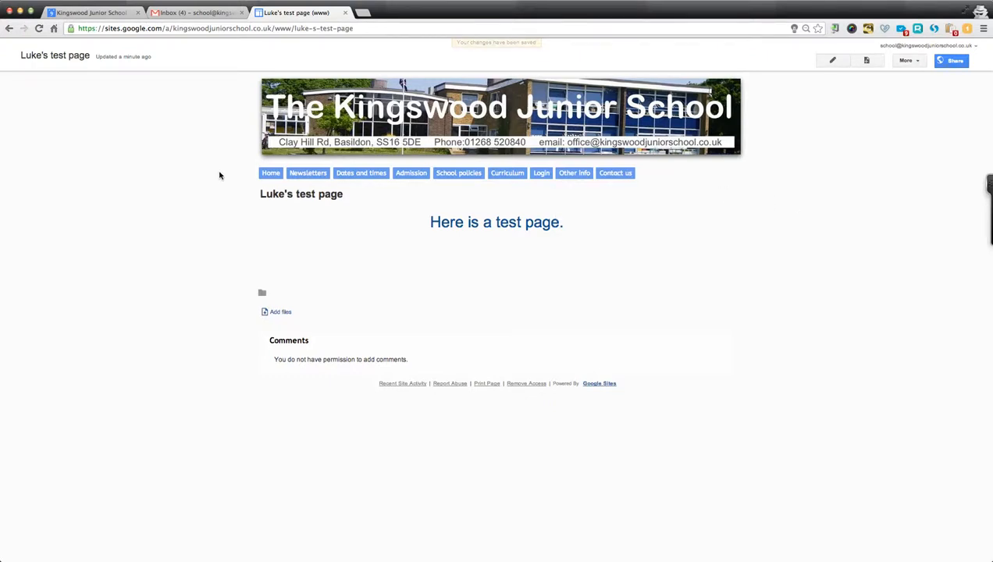
# Return to the home page and open the horizontal navigation settings in the site layout editor.
pyautogui.click(270, 175)
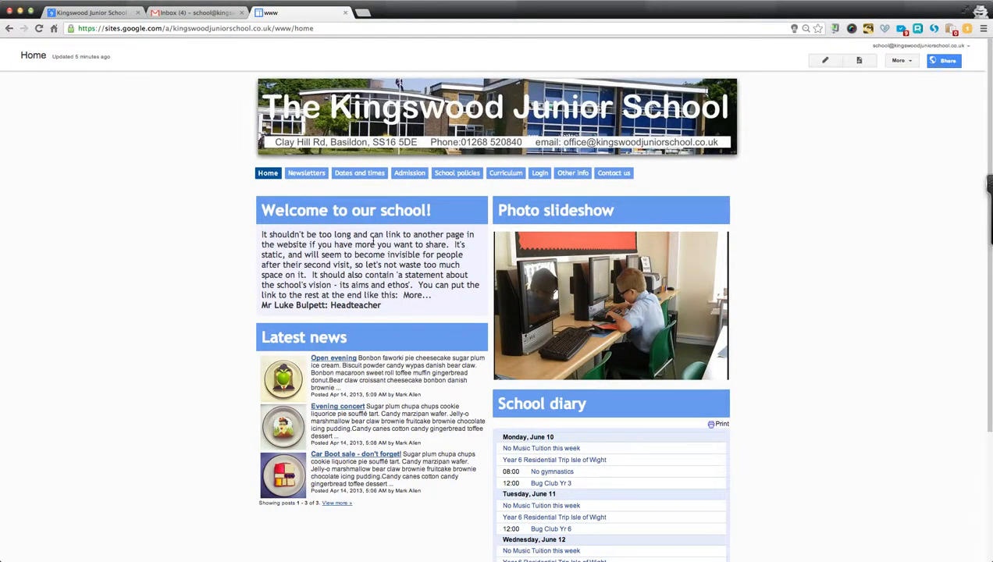
pyautogui.click(901, 61)
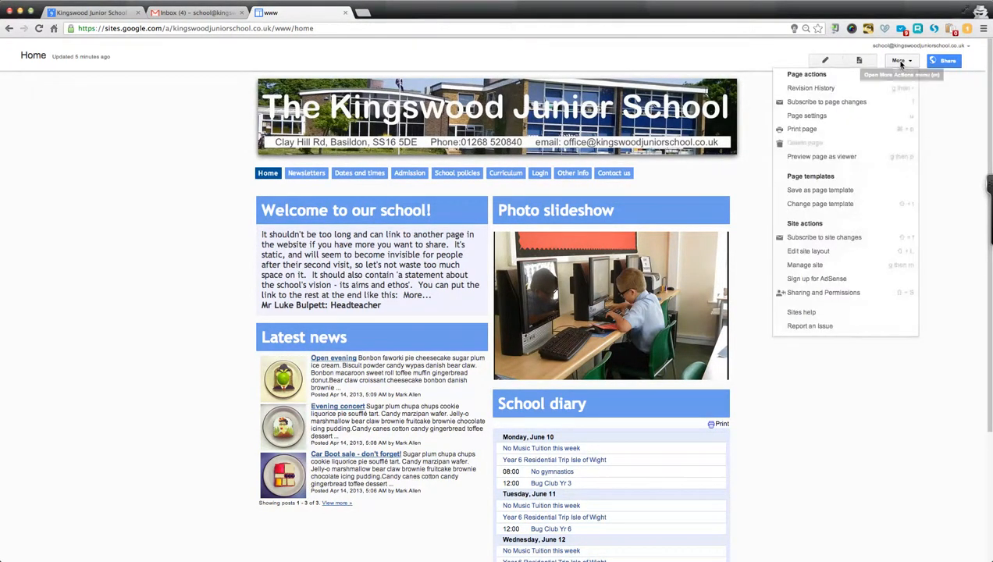
pyautogui.click(809, 251)
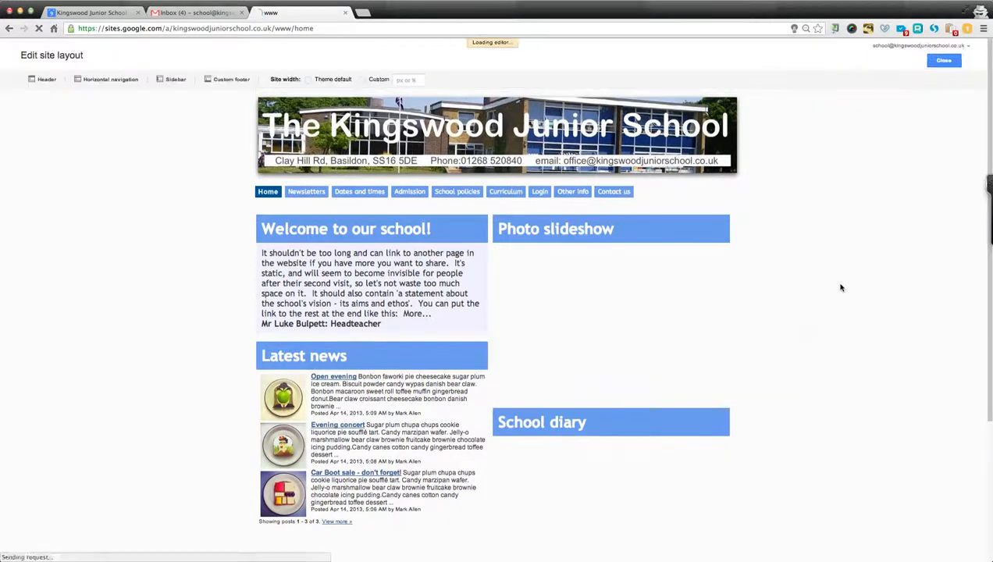
pyautogui.click(660, 196)
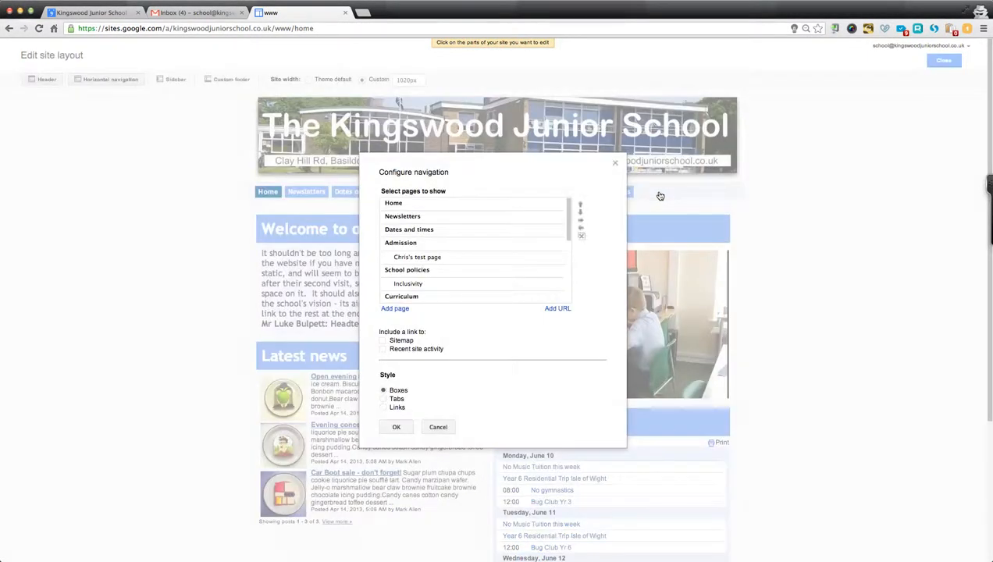
# Add the newly created test page from the site map to the horizontal navigation after "Contact us", and apply the change.
pyautogui.moveTo(564, 219); pyautogui.dragTo(571, 307)
pyautogui.click(430, 295)
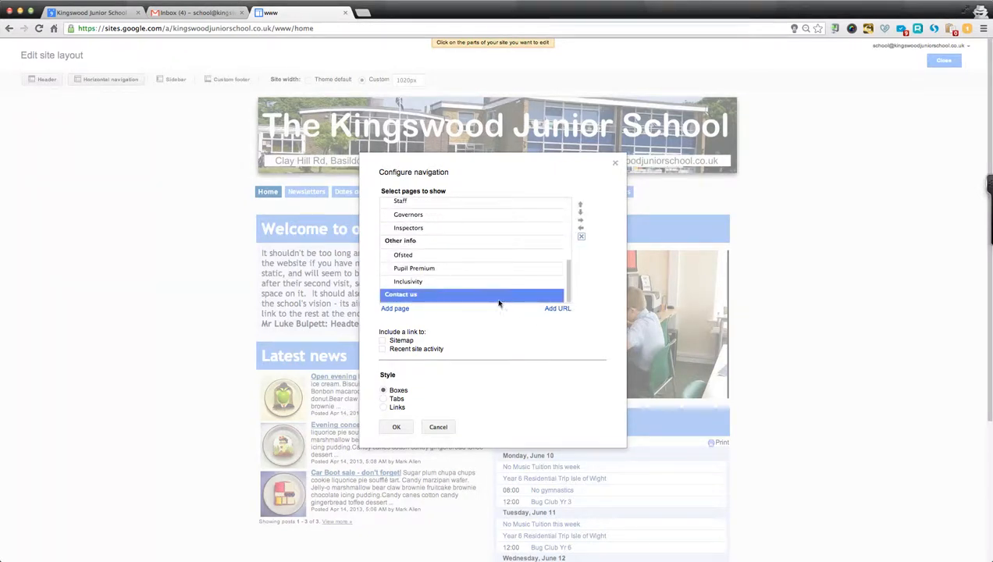
pyautogui.click(395, 309)
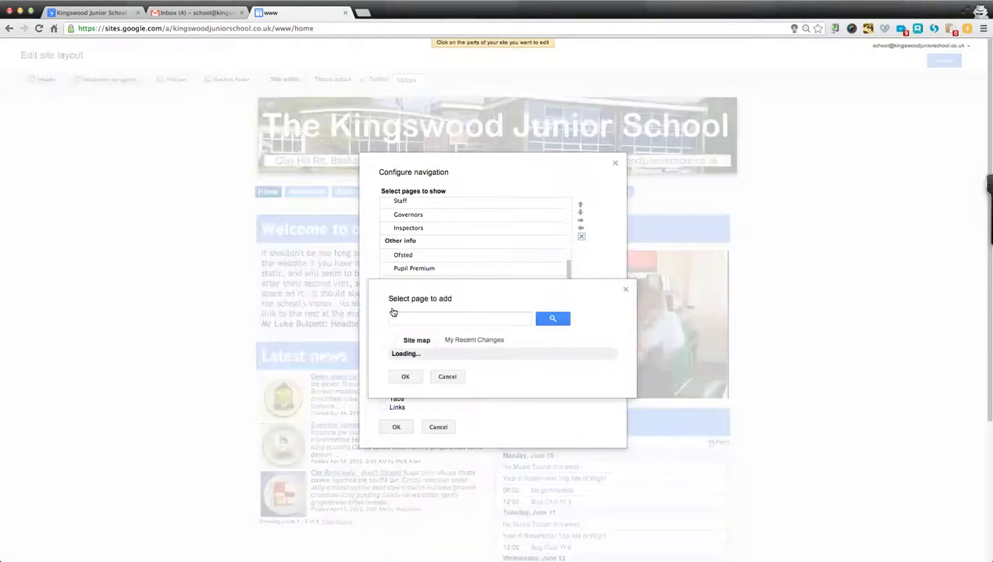
pyautogui.scroll(-3, 431, 372)
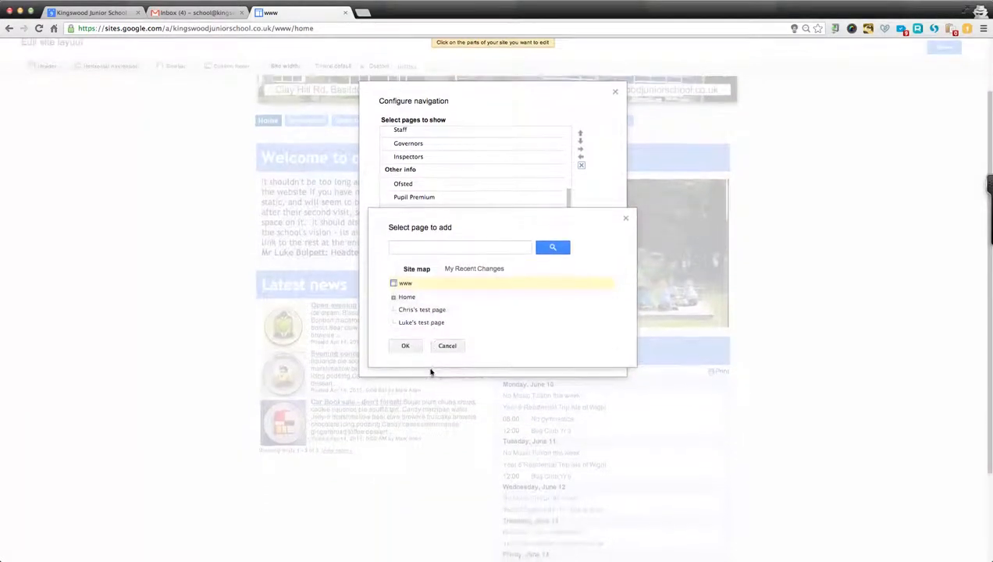
pyautogui.click(394, 284)
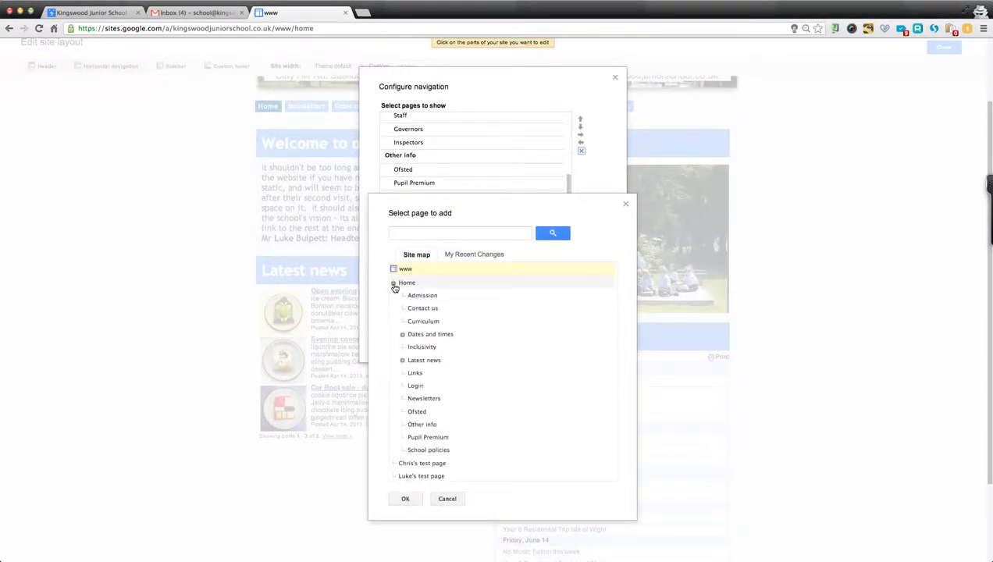
pyautogui.click(393, 284)
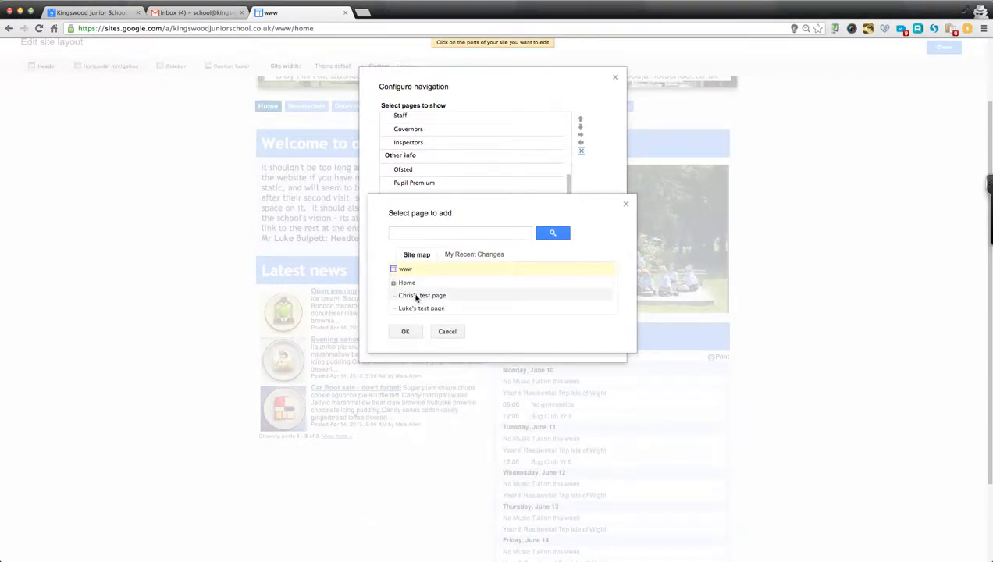
pyautogui.click(418, 310)
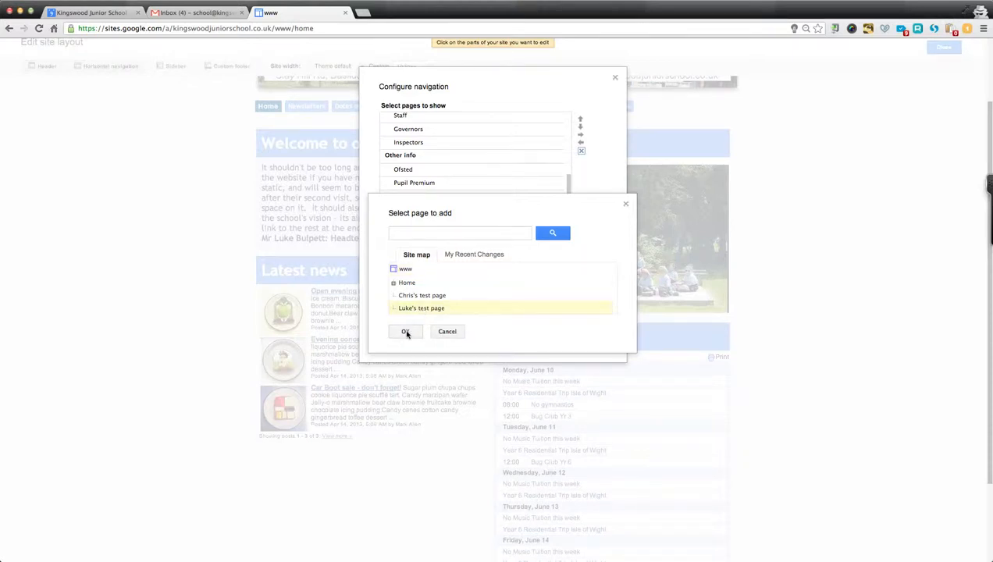
pyautogui.click(406, 332)
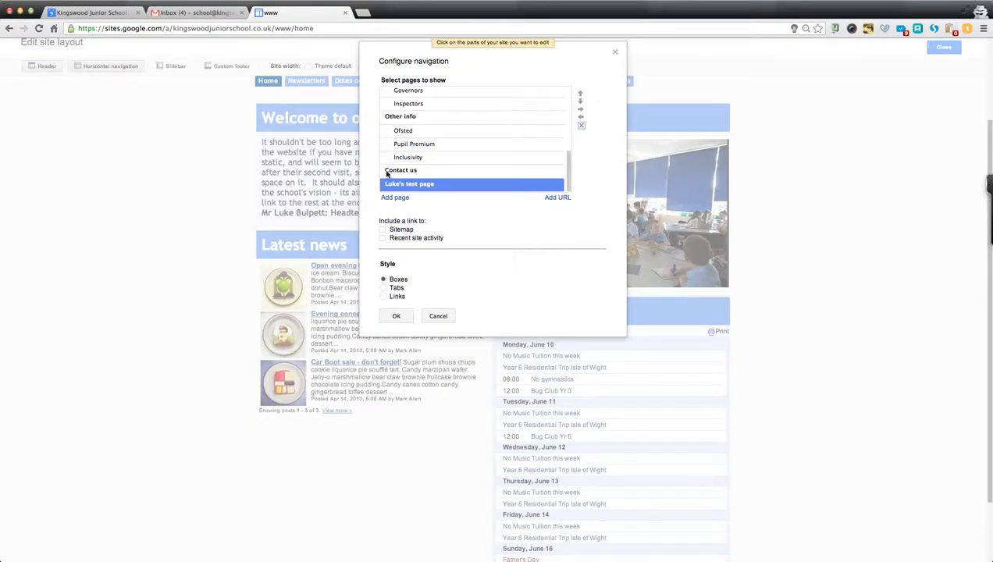
pyautogui.click(396, 316)
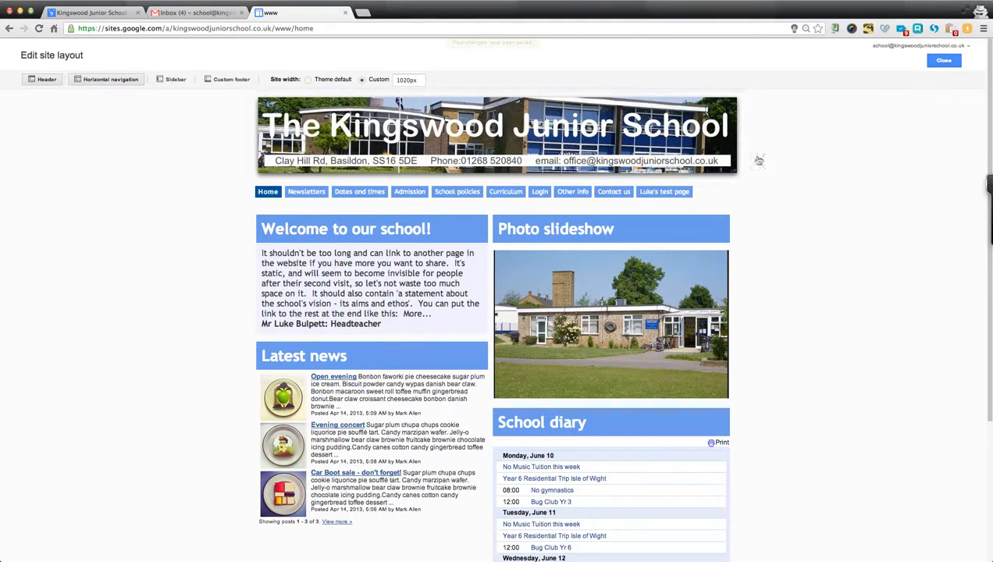
# Move the new test page up the horizontal navigation order to directly above "Other info", and apply the change.
pyautogui.click(710, 196)
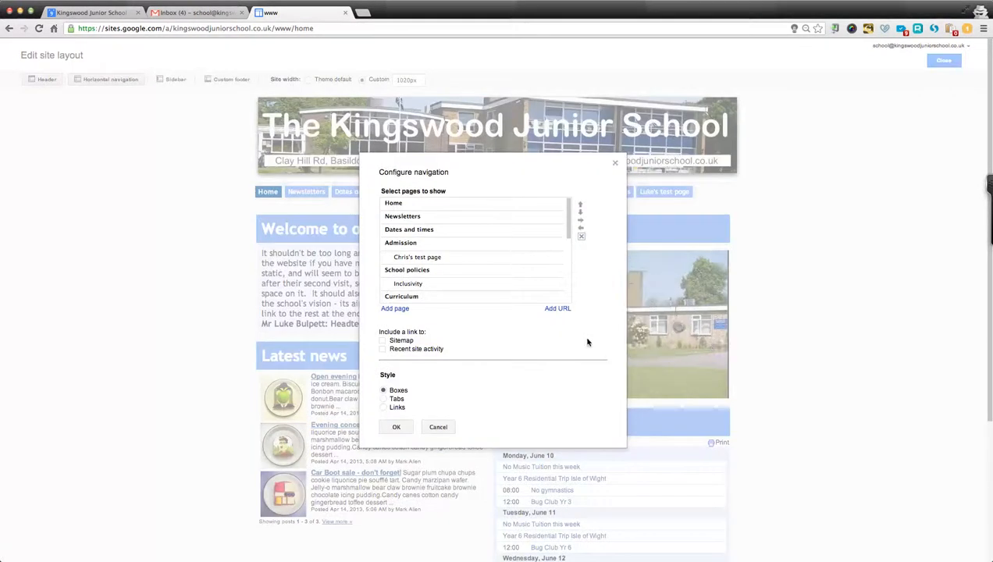
pyautogui.scroll(-5, 531, 267)
pyautogui.scroll(-3, 531, 269)
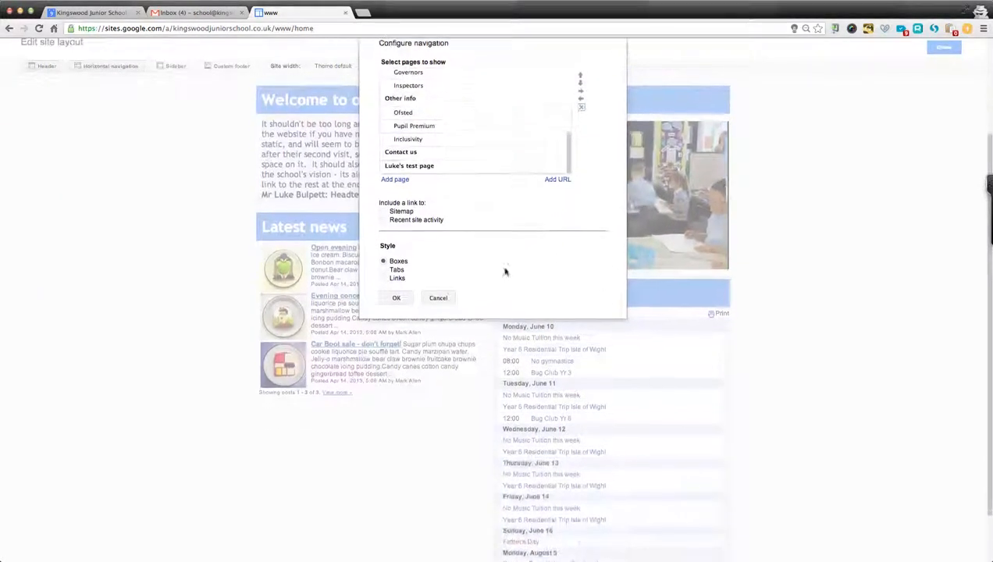
pyautogui.click(444, 165)
pyautogui.scroll(3, 876, 209)
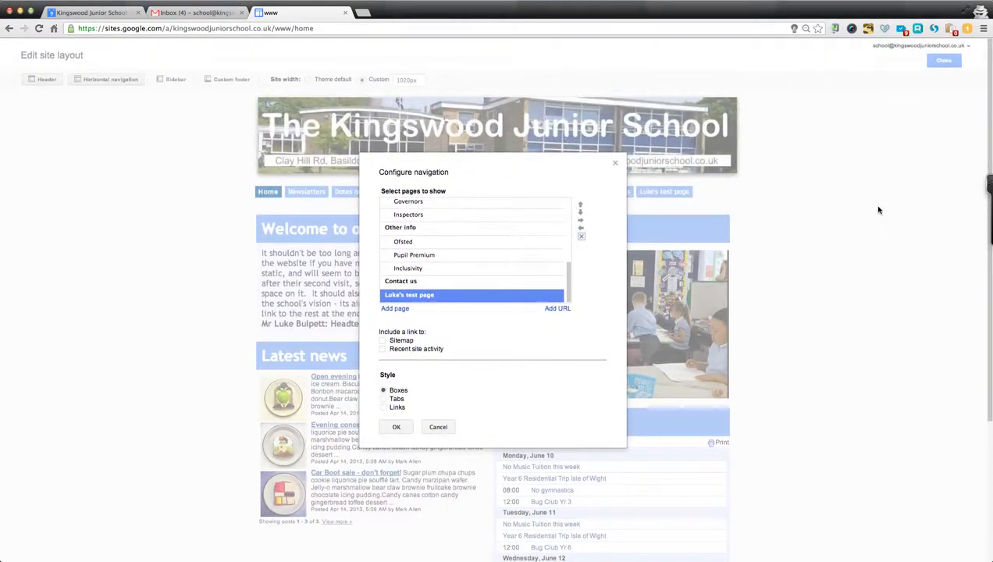
pyautogui.click(580, 206)
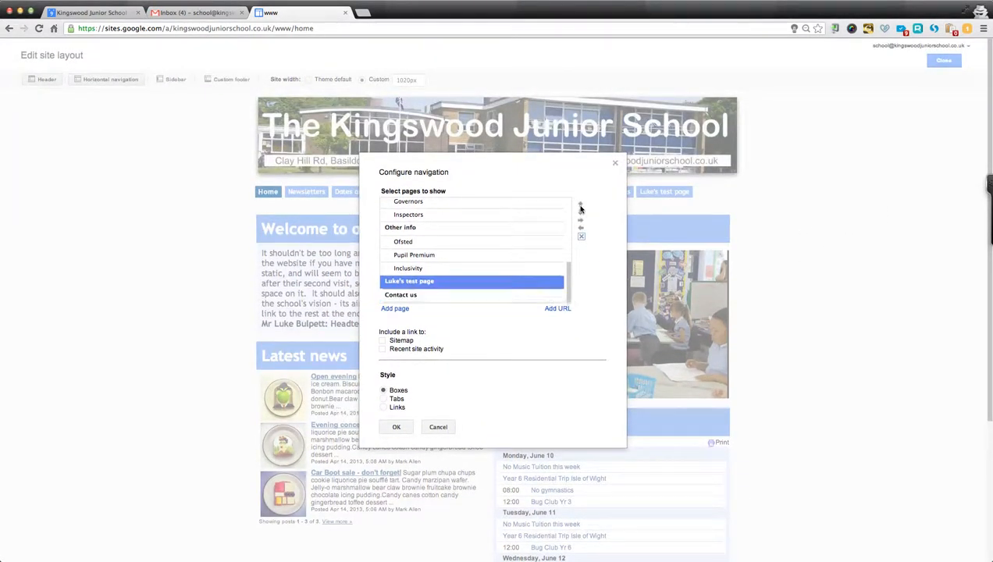
pyautogui.click(580, 205)
pyautogui.click(580, 205)
pyautogui.click(581, 205)
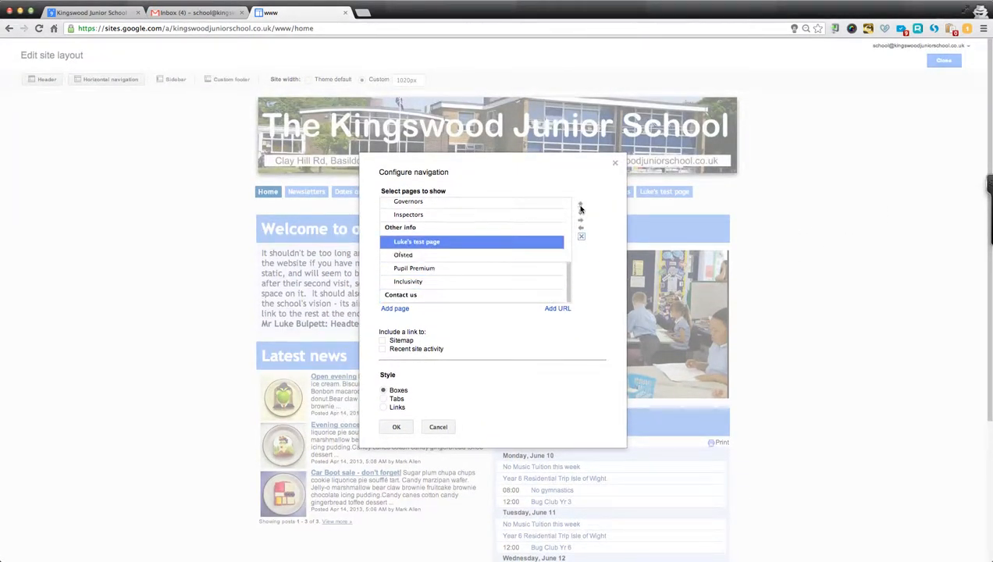
pyautogui.click(580, 206)
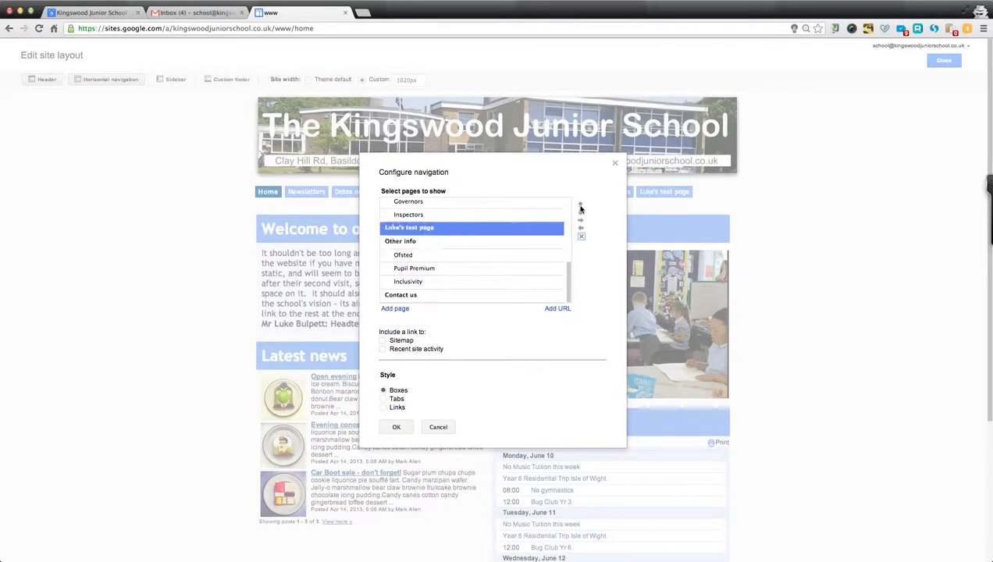
pyautogui.click(397, 428)
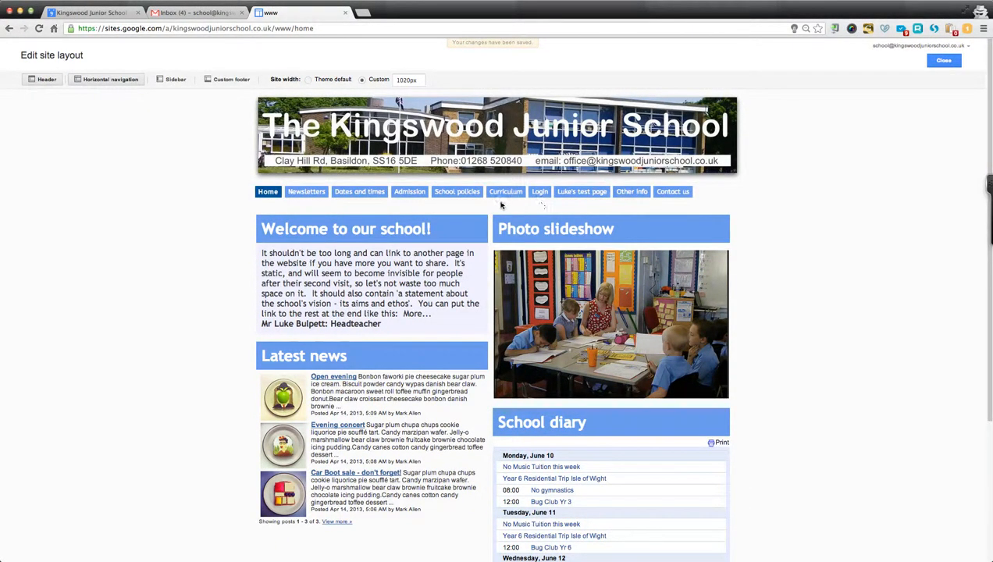
# Indent the new test page in the horizontal navigation so it is a sub-item of "Login", and apply the change.
pyautogui.click(703, 194)
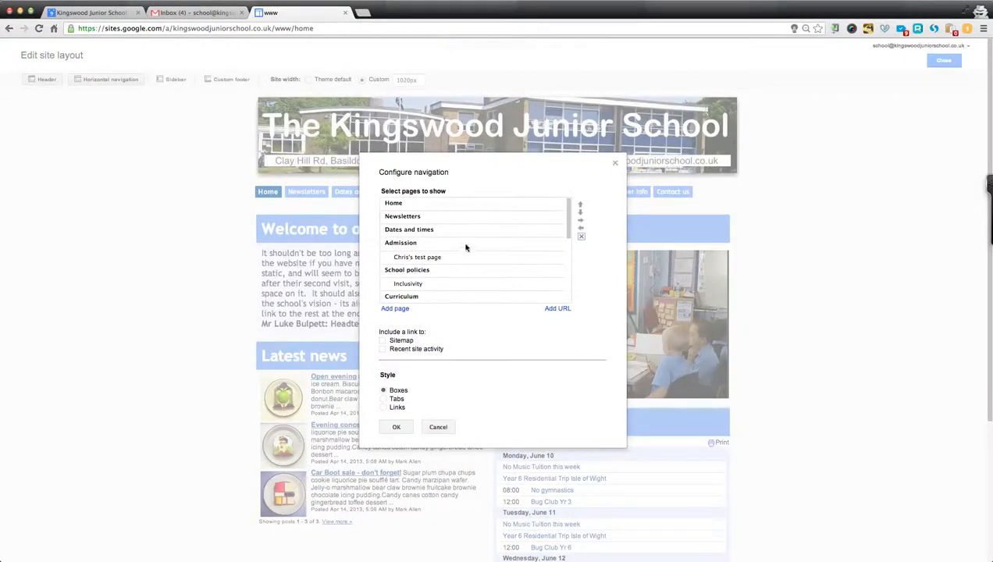
pyautogui.scroll(-1, 467, 248)
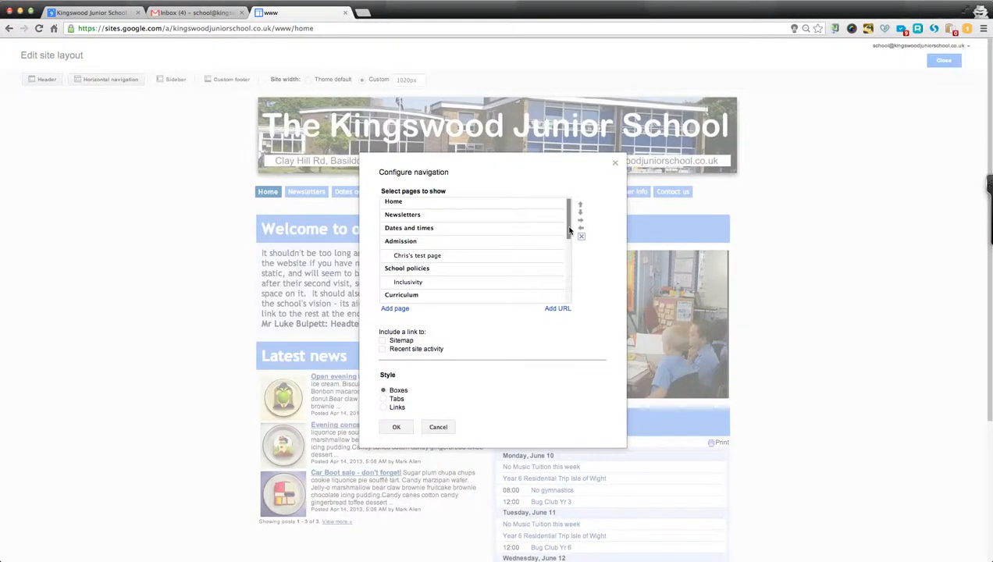
pyautogui.scroll(-1, 570, 231)
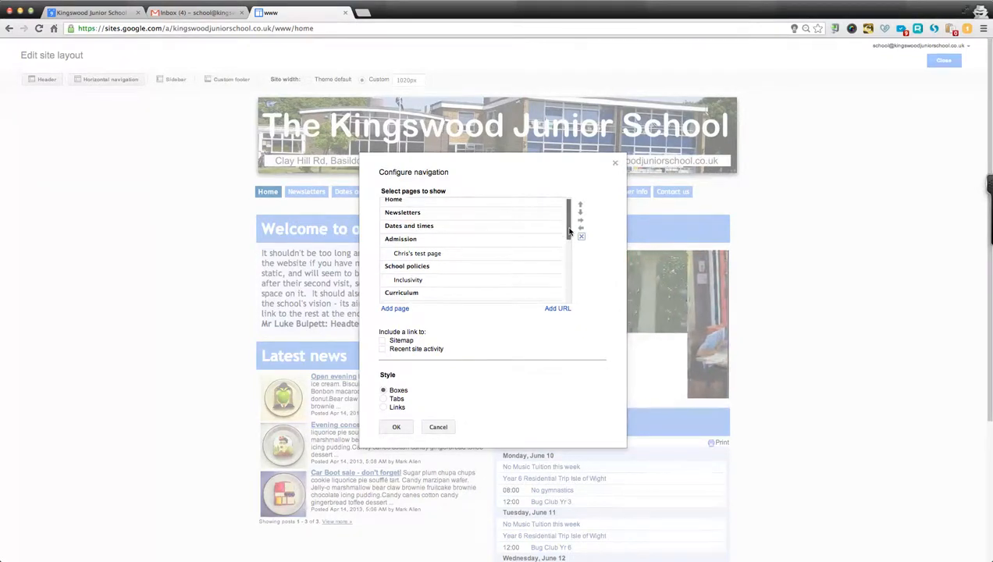
pyautogui.moveTo(570, 232); pyautogui.dragTo(570, 278)
pyautogui.click(407, 266)
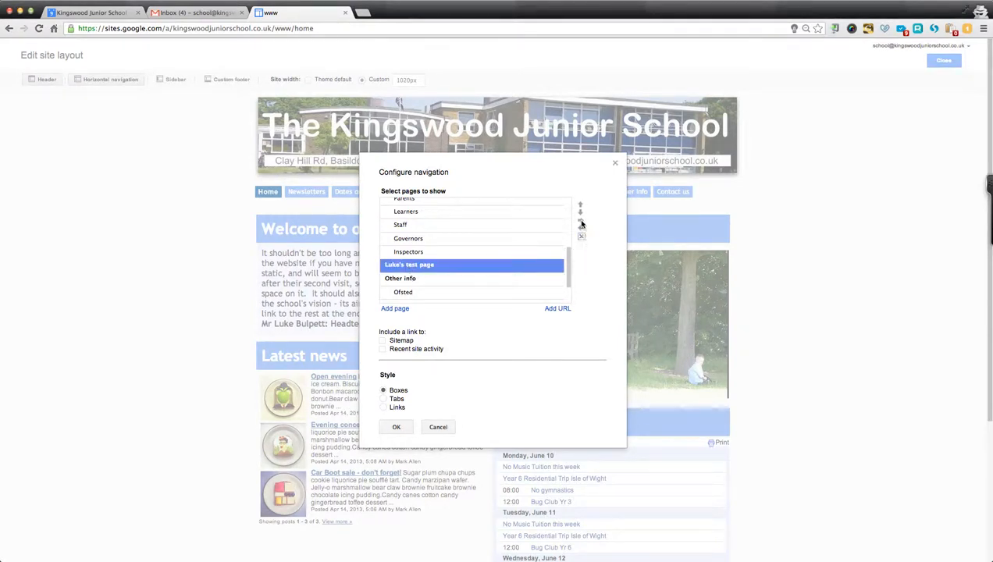
pyautogui.click(581, 224)
pyautogui.click(397, 427)
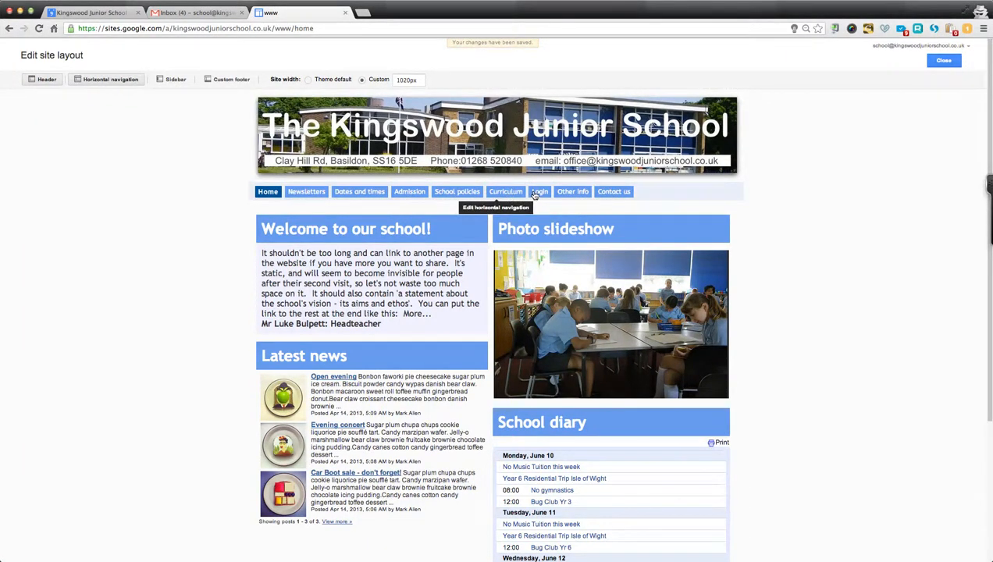
# Reopen the horizontal navigation settings, dismiss them without changes, and close the site layout editor.
pyautogui.click(577, 195)
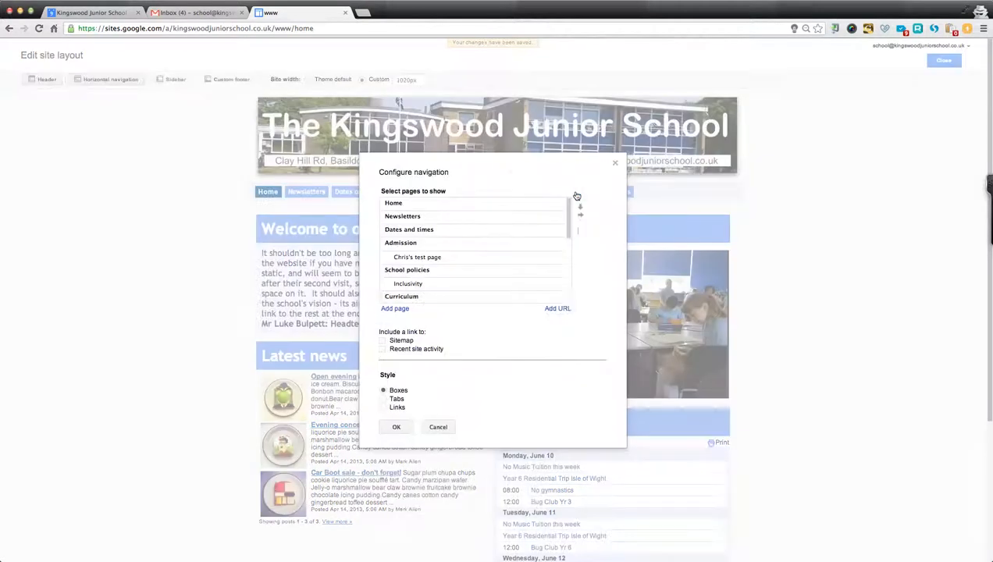
pyautogui.click(438, 426)
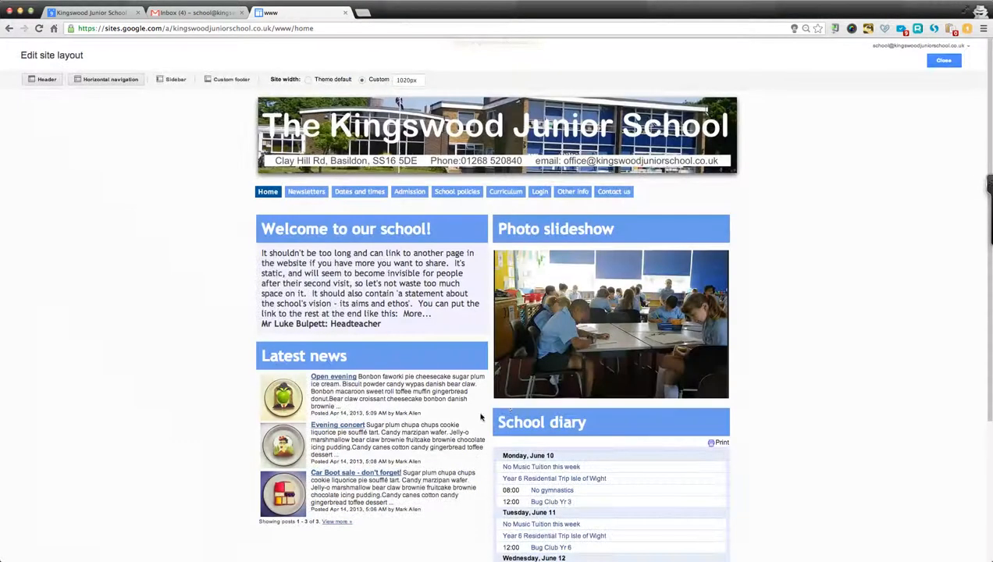
pyautogui.click(943, 61)
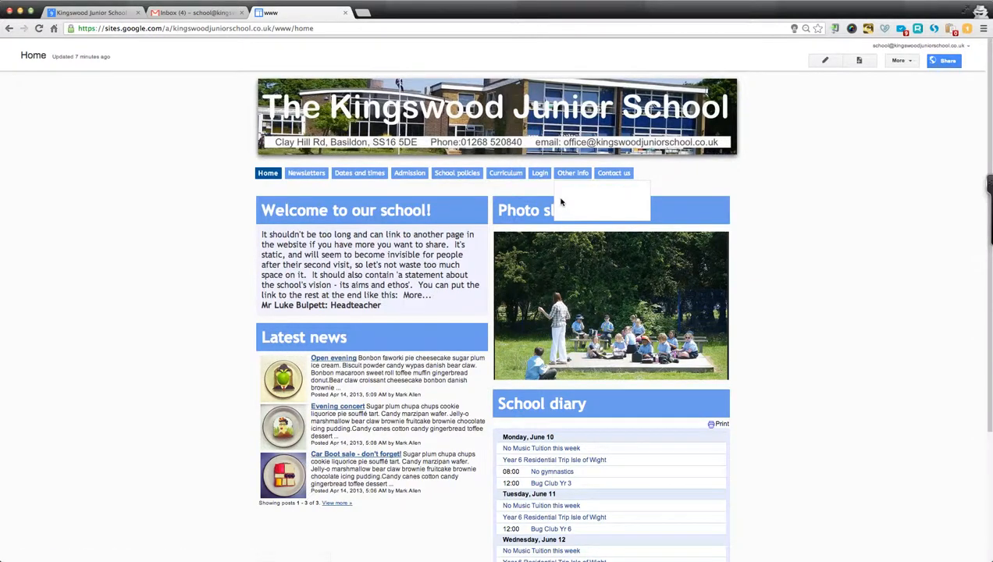
# Set dark blue text for the horizontal navigation's dropdown items in the site theme, save, and return to the site to check the Login submenu.
pyautogui.click(902, 61)
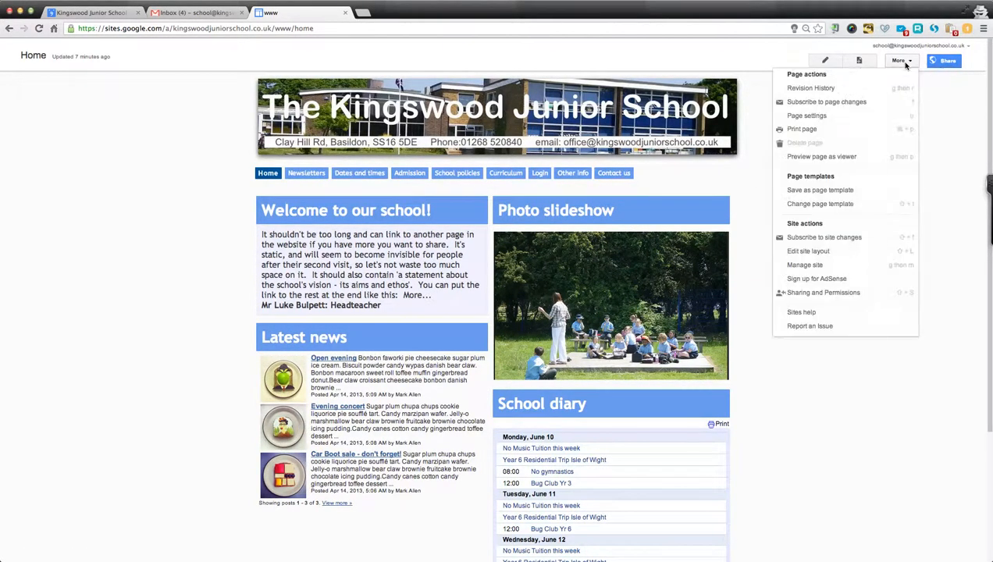
pyautogui.click(812, 265)
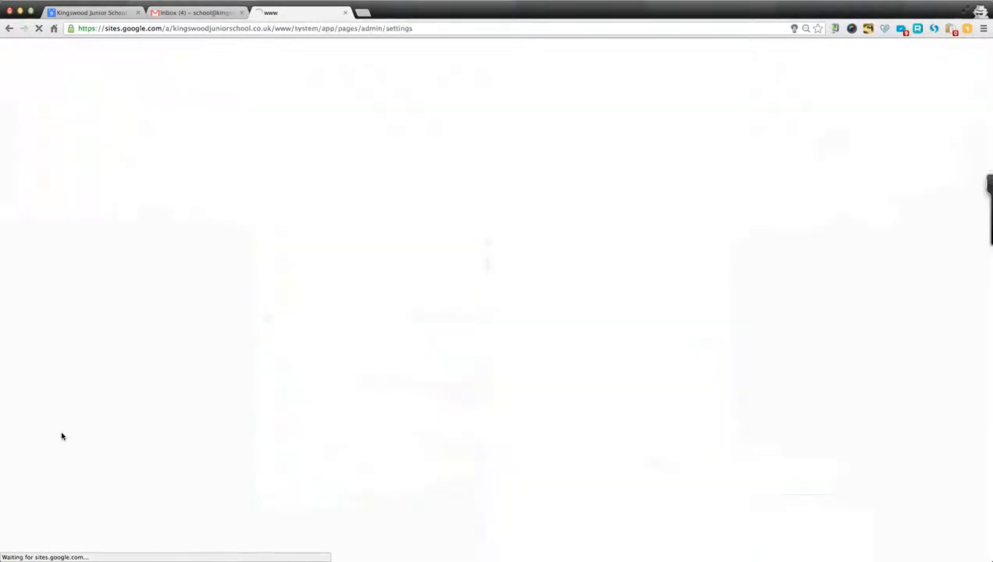
pyautogui.click(50, 304)
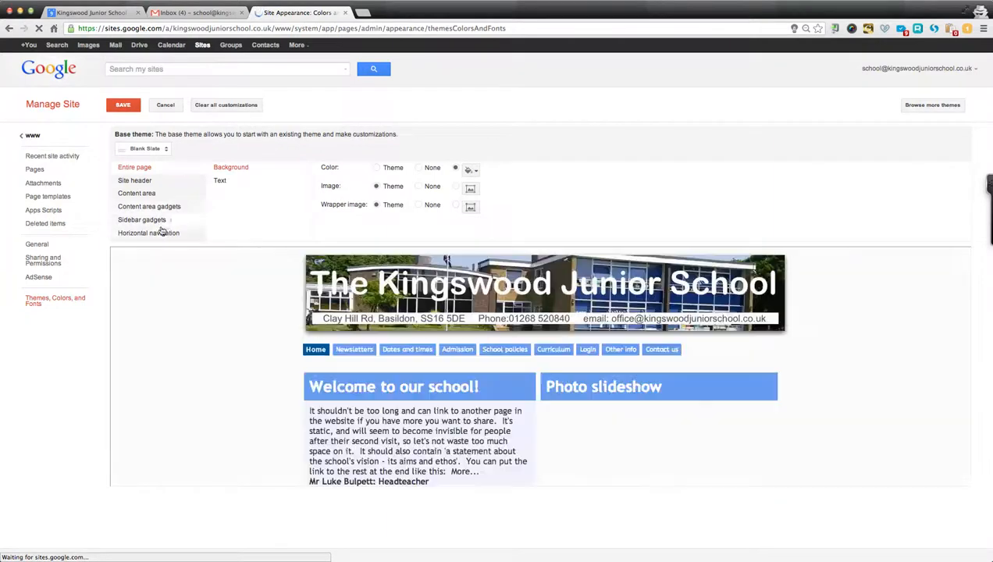
pyautogui.click(187, 233)
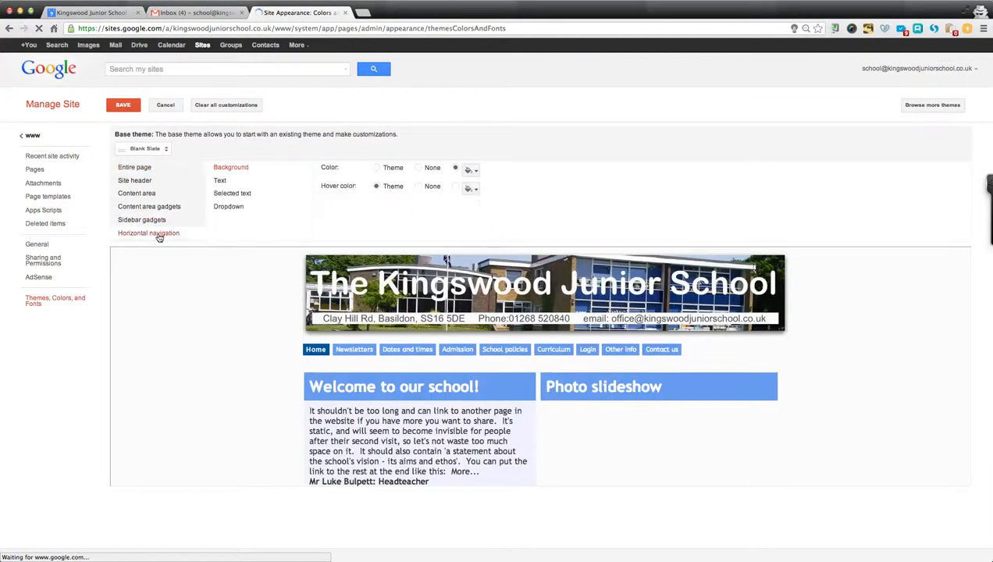
pyautogui.click(234, 207)
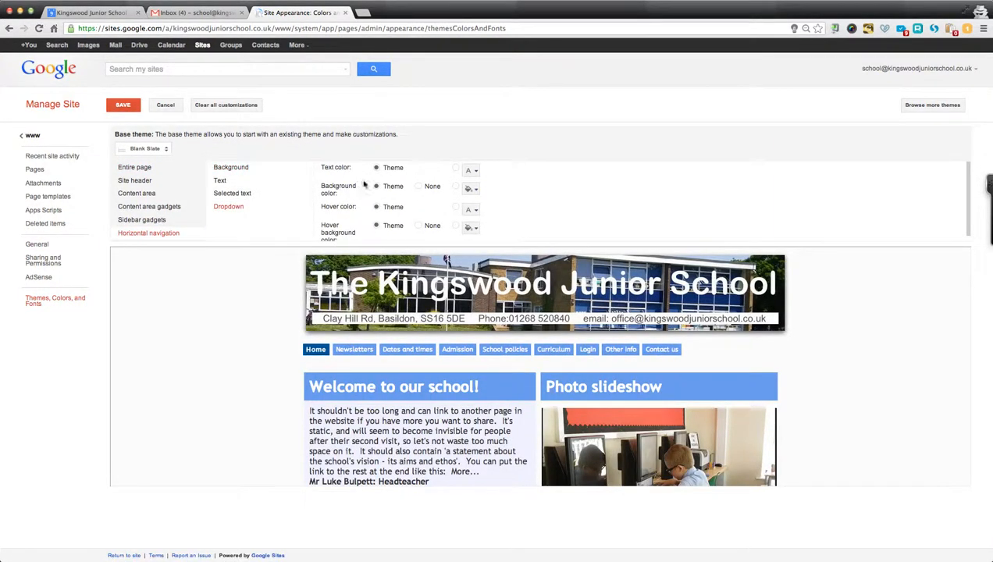
pyautogui.click(471, 170)
pyautogui.click(509, 241)
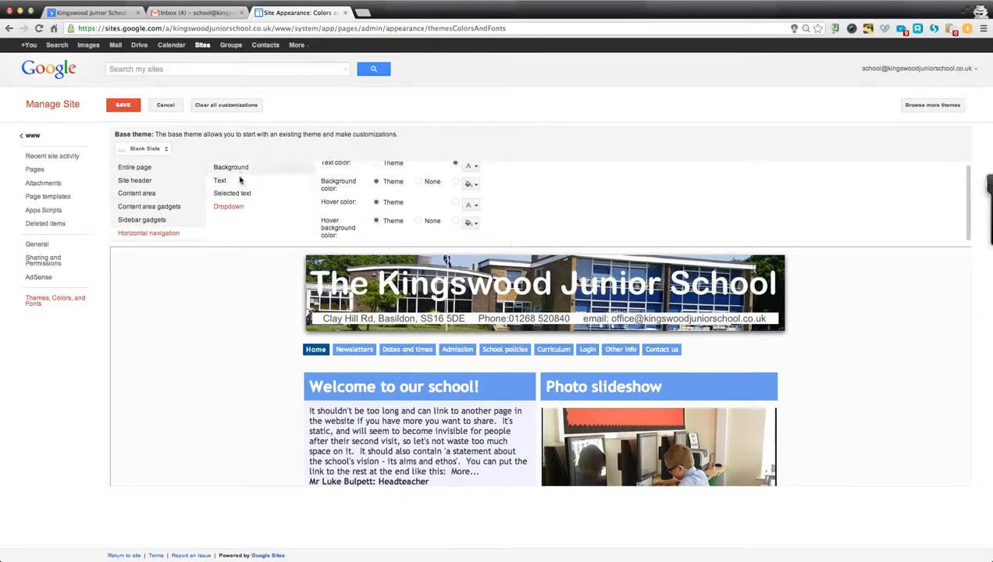
pyautogui.click(125, 108)
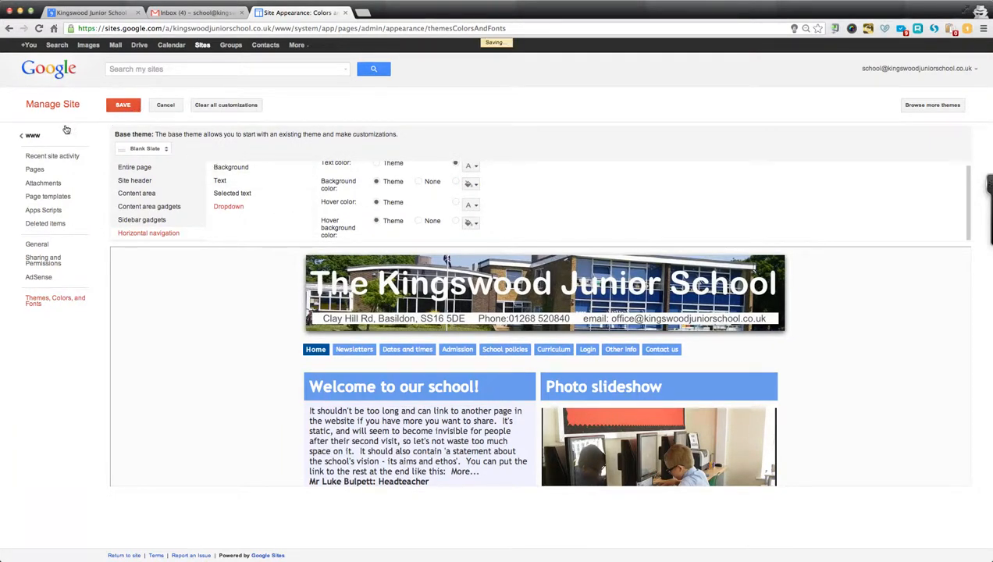
pyautogui.click(30, 135)
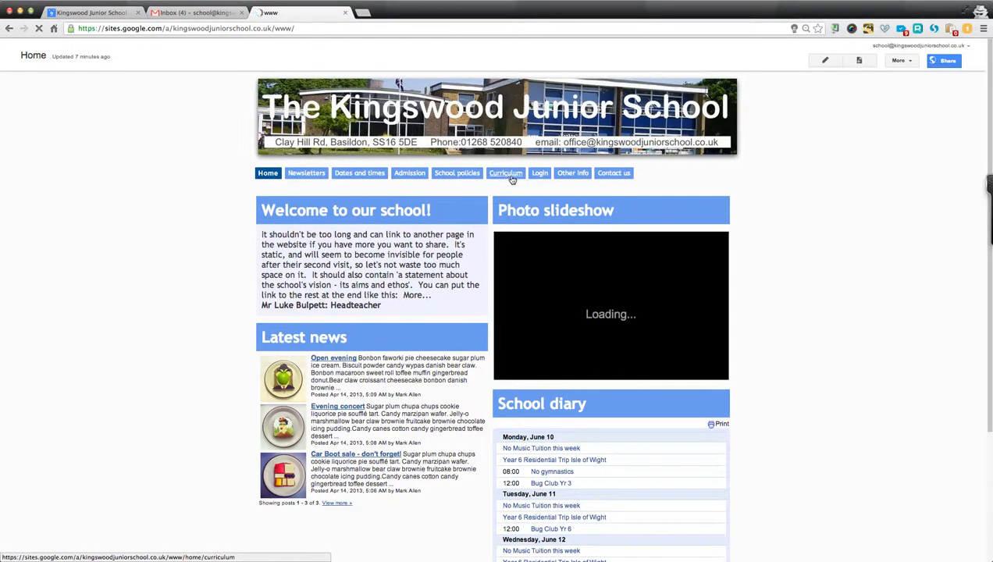
pyautogui.moveTo(539, 177)
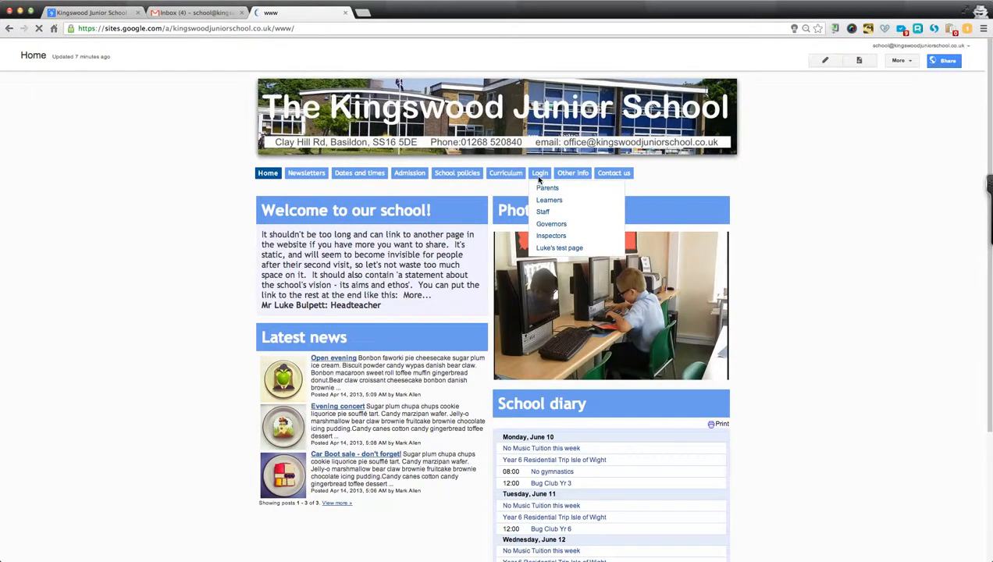
# Remove the test page under "Login" from the horizontal navigation in the site layout, and apply the change.
pyautogui.click(901, 61)
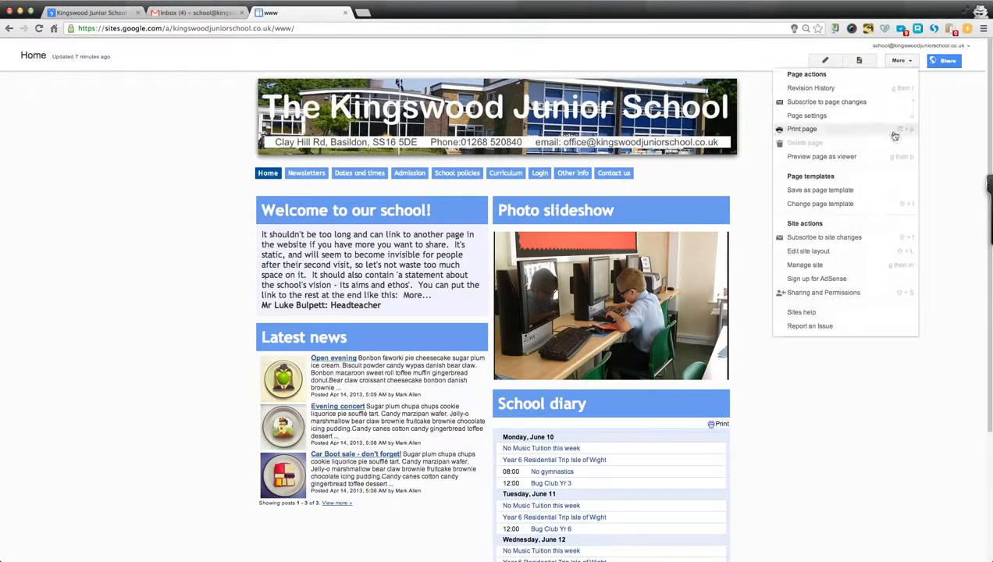
pyautogui.click(817, 253)
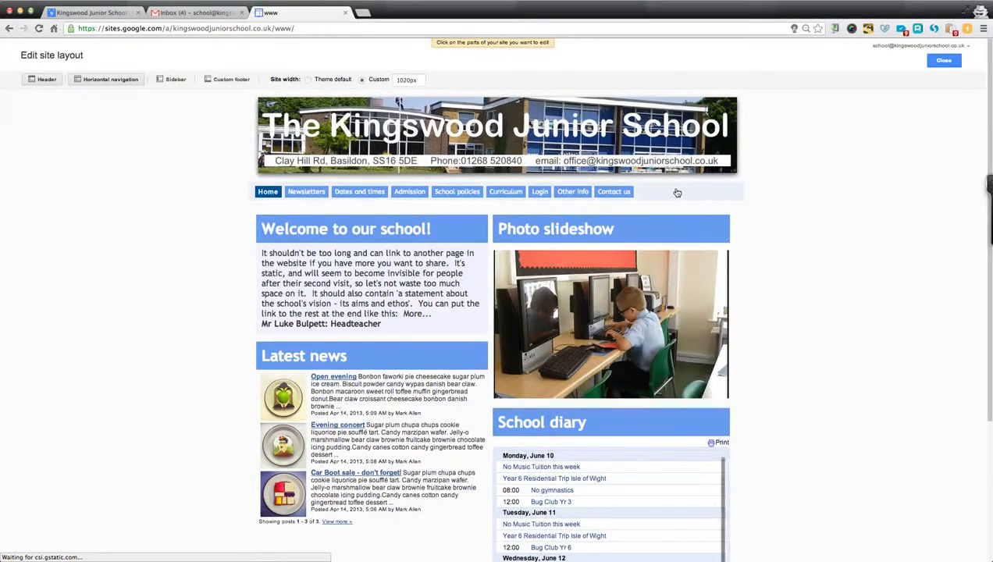
pyautogui.click(678, 193)
pyautogui.scroll(-5, 480, 242)
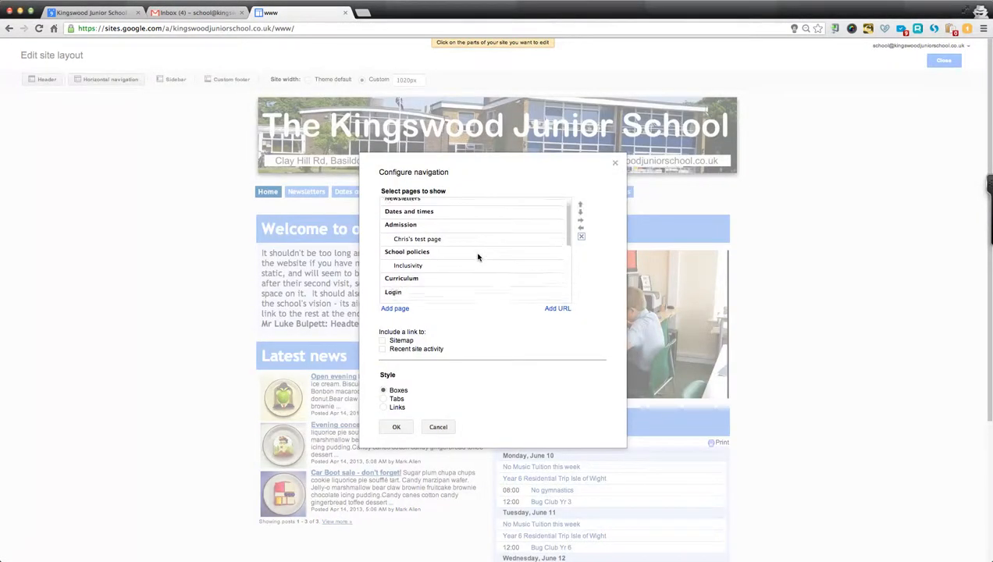
pyautogui.click(461, 280)
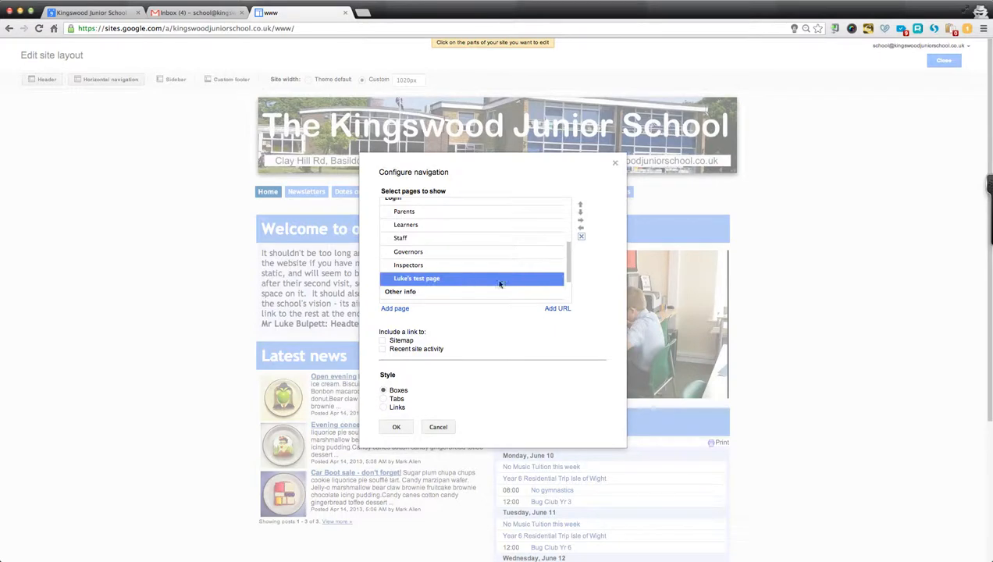
pyautogui.click(581, 237)
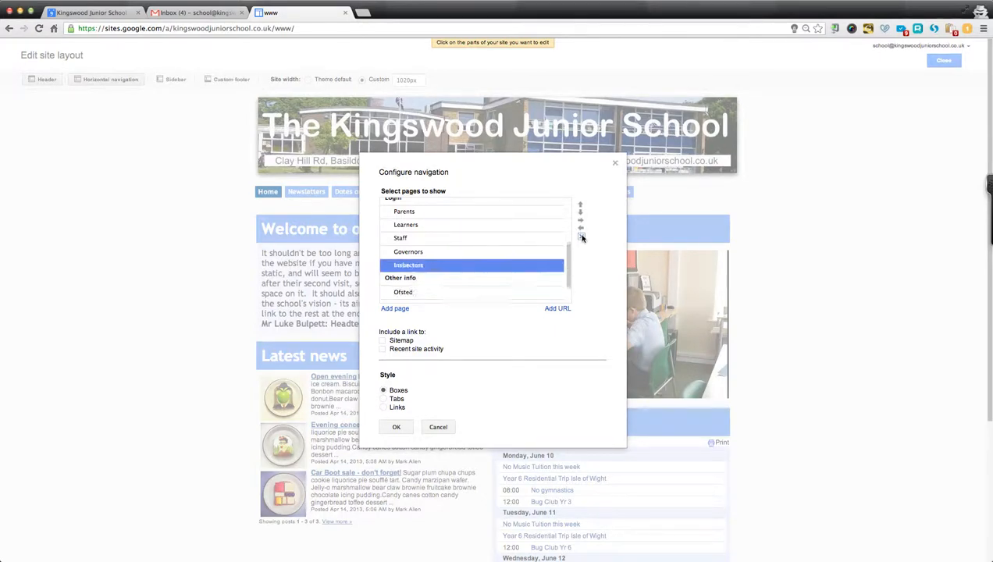
pyautogui.click(396, 427)
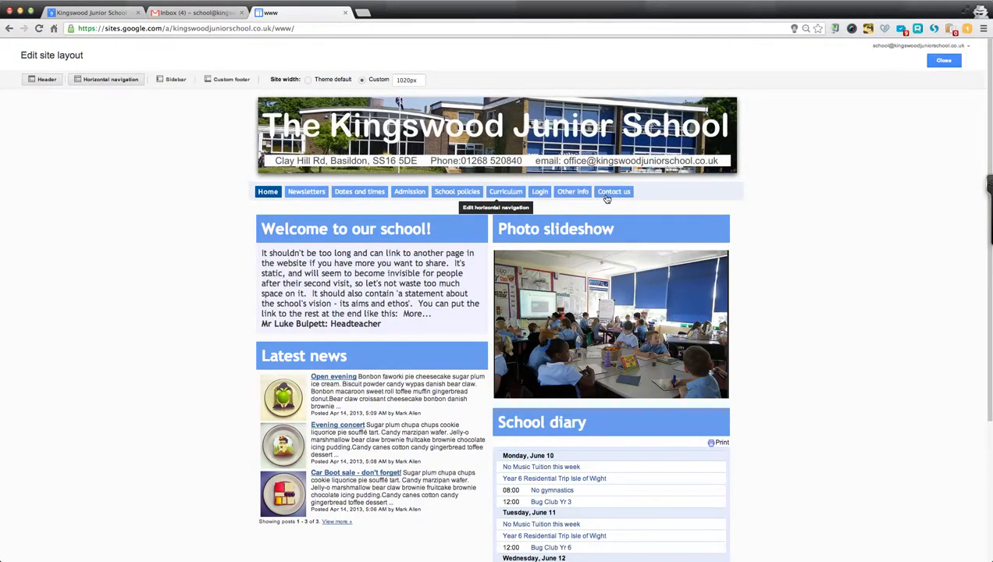
pyautogui.click(670, 192)
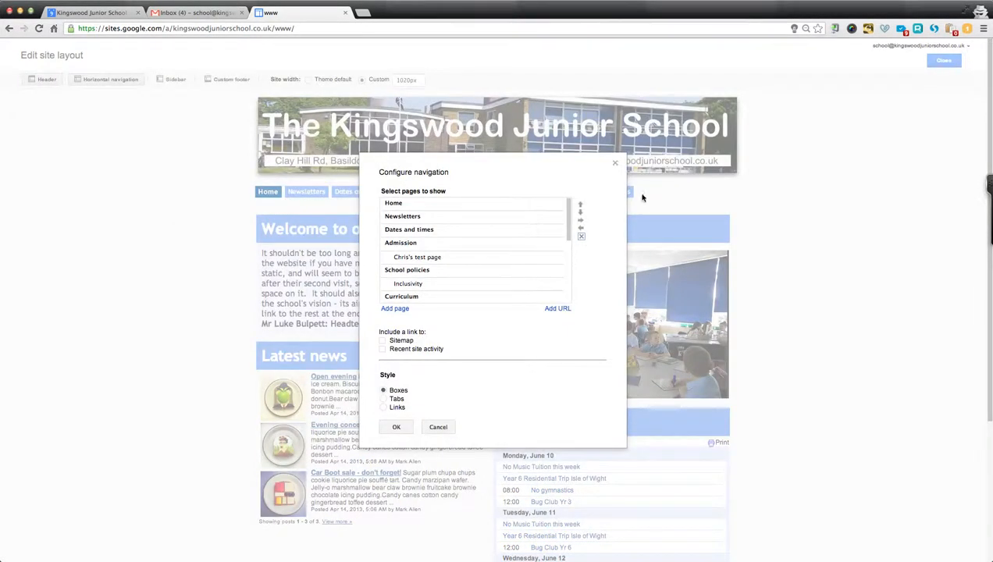
pyautogui.scroll(-10, 521, 228)
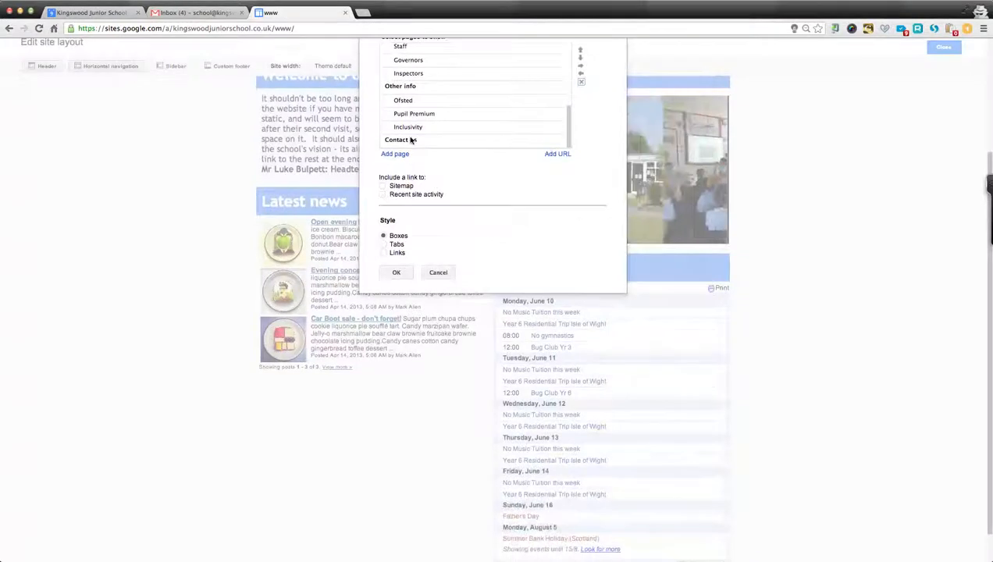
pyautogui.click(441, 140)
pyautogui.scroll(4, 492, 206)
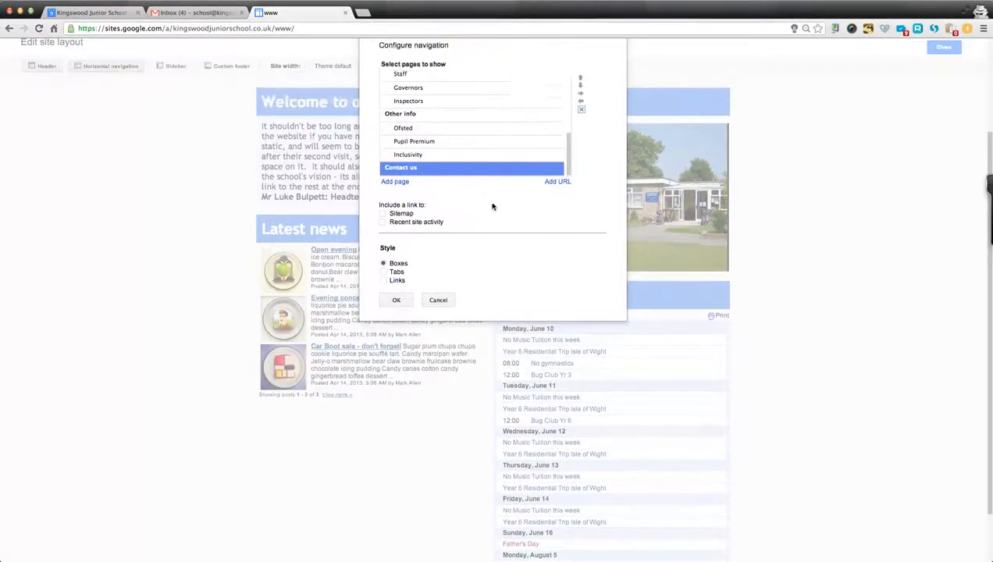
pyautogui.scroll(-4, 492, 206)
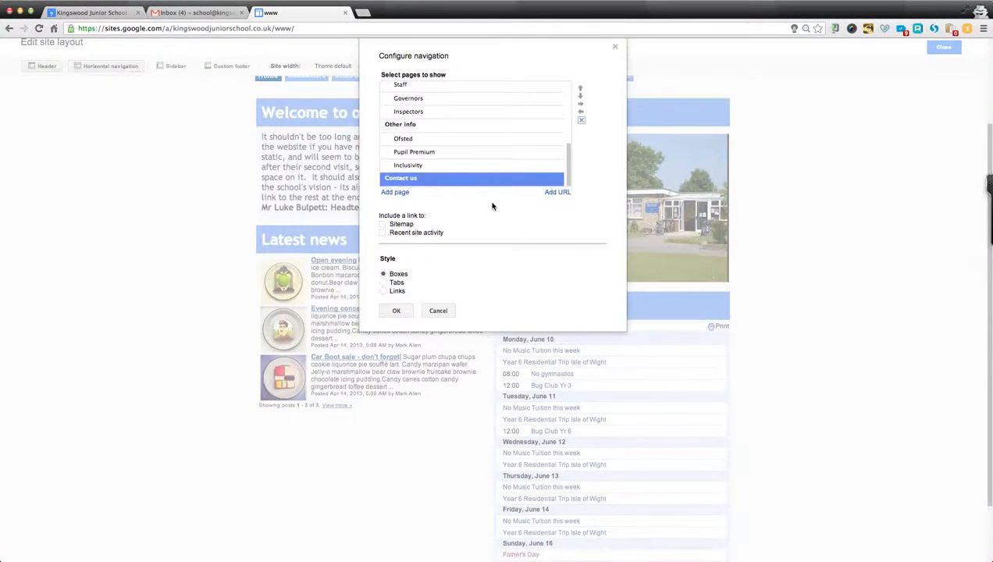
pyautogui.click(556, 193)
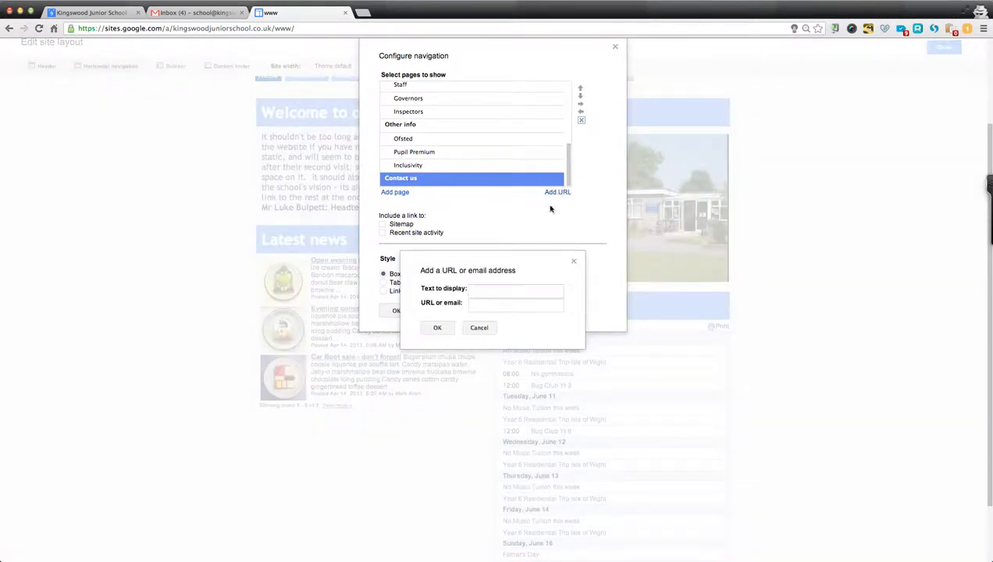
pyautogui.click(480, 291)
pyautogui.click(481, 291)
pyautogui.write('BBC site')
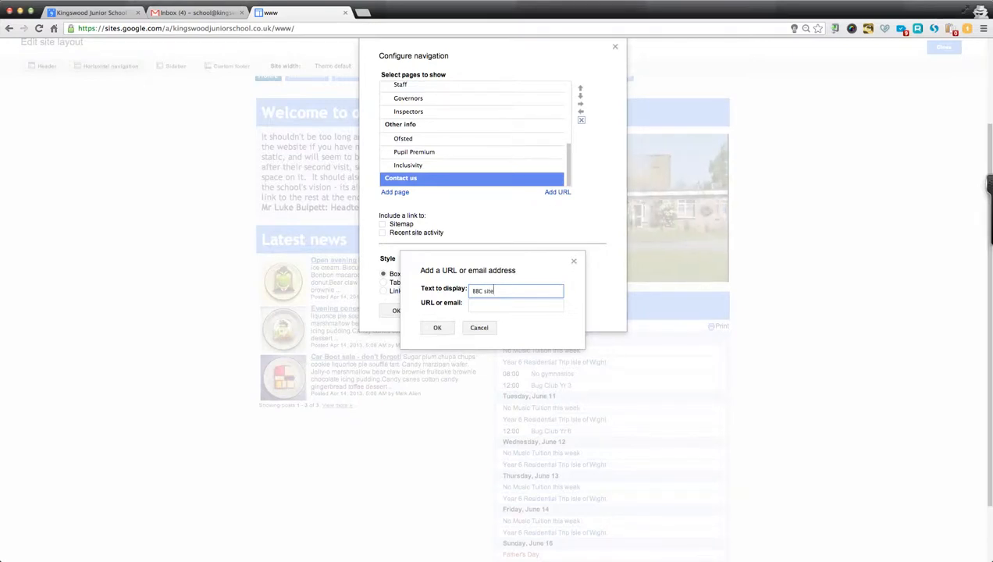
pyautogui.click(494, 306)
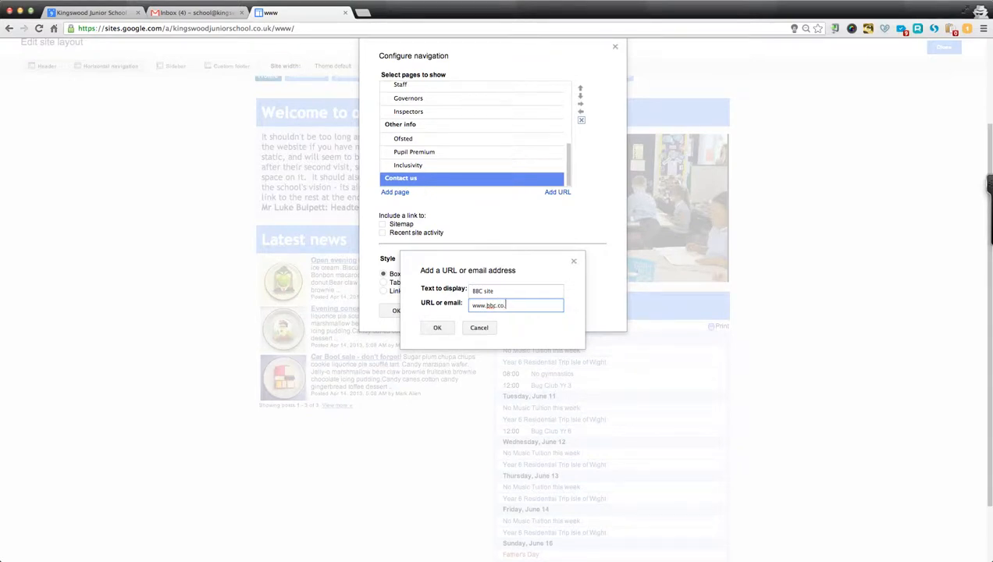
pyautogui.click(442, 329)
pyautogui.click(402, 312)
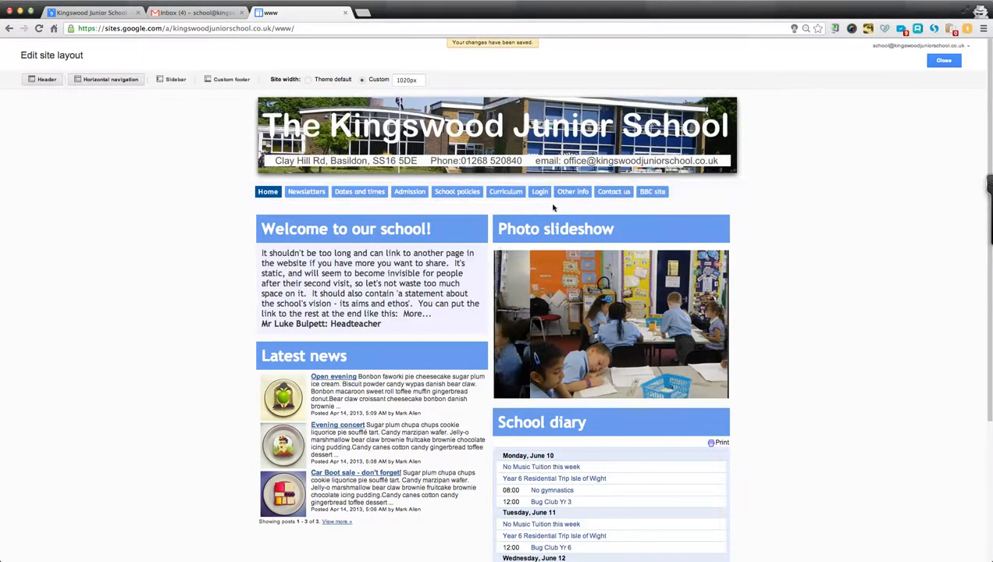
# Close the site layout editor, test the "BBC site" navigation link, and return to the school's home page.
pyautogui.click(939, 61)
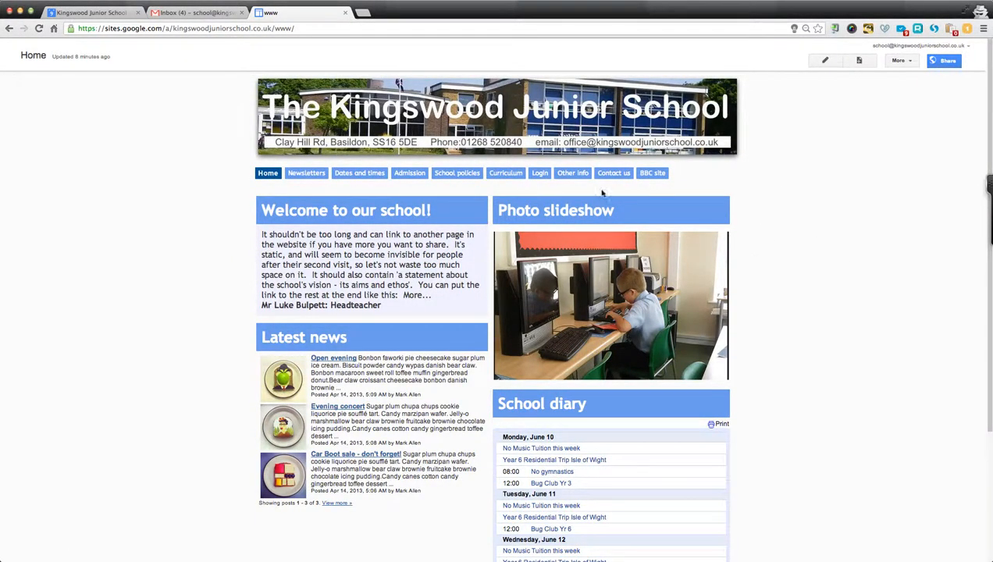
pyautogui.click(652, 174)
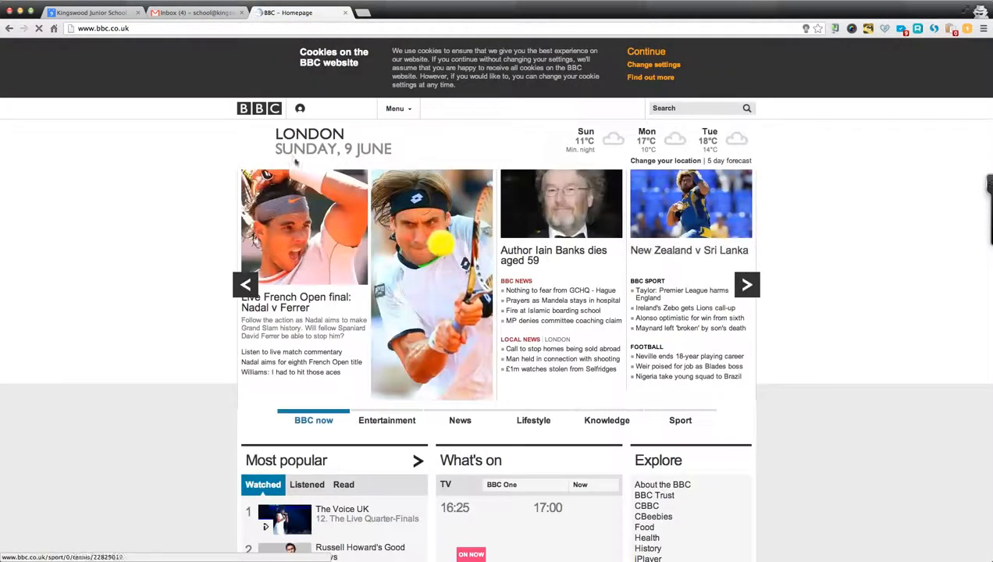
pyautogui.click(9, 28)
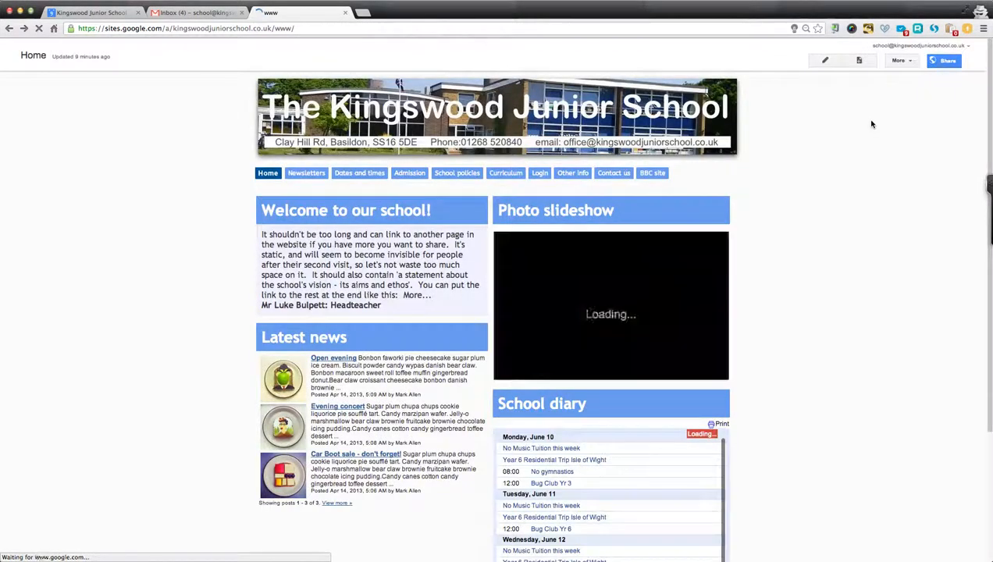
# Remove the "BBC site" link from the horizontal navigation, apply the change, and close the site layout editor.
pyautogui.click(900, 60)
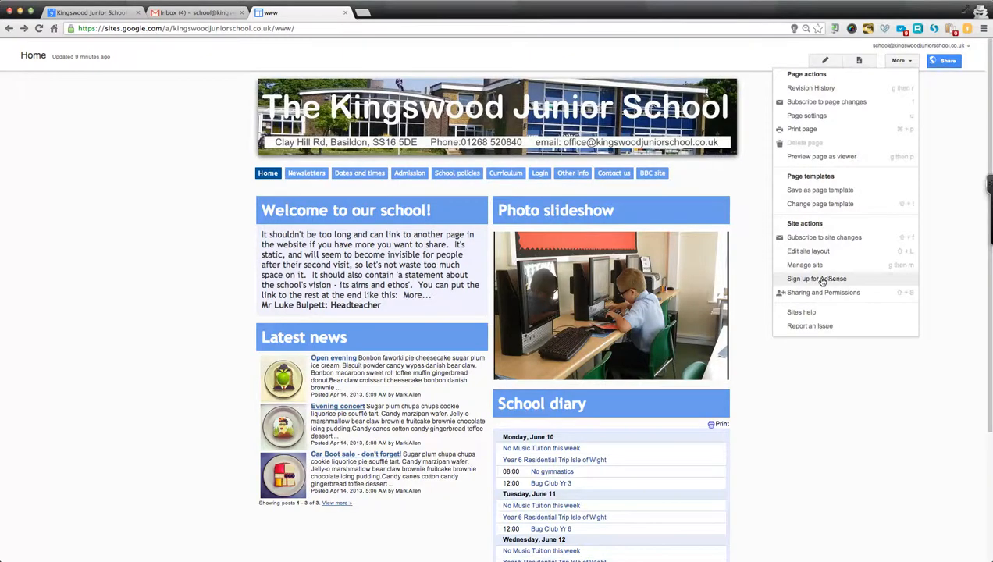
pyautogui.click(806, 251)
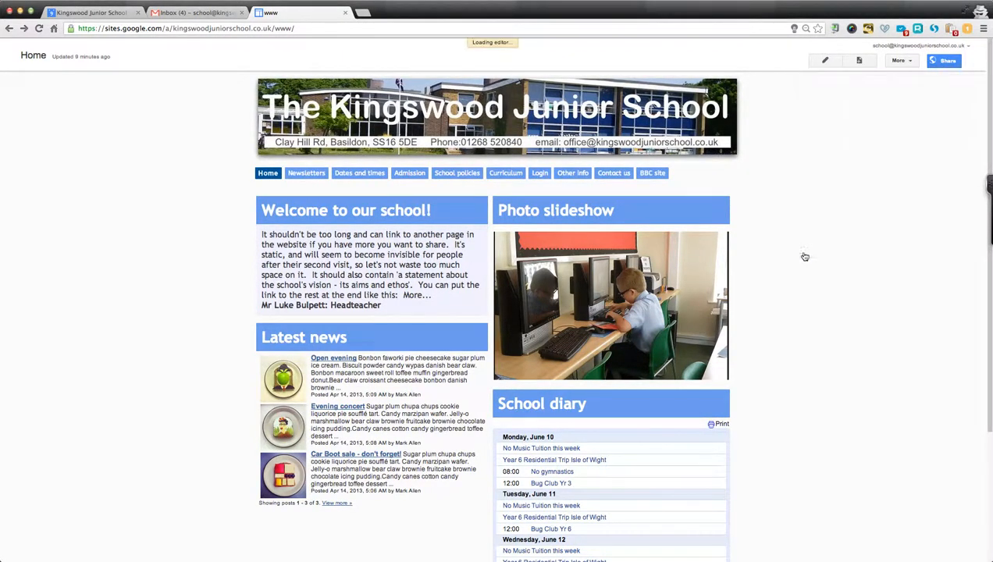
pyautogui.click(695, 196)
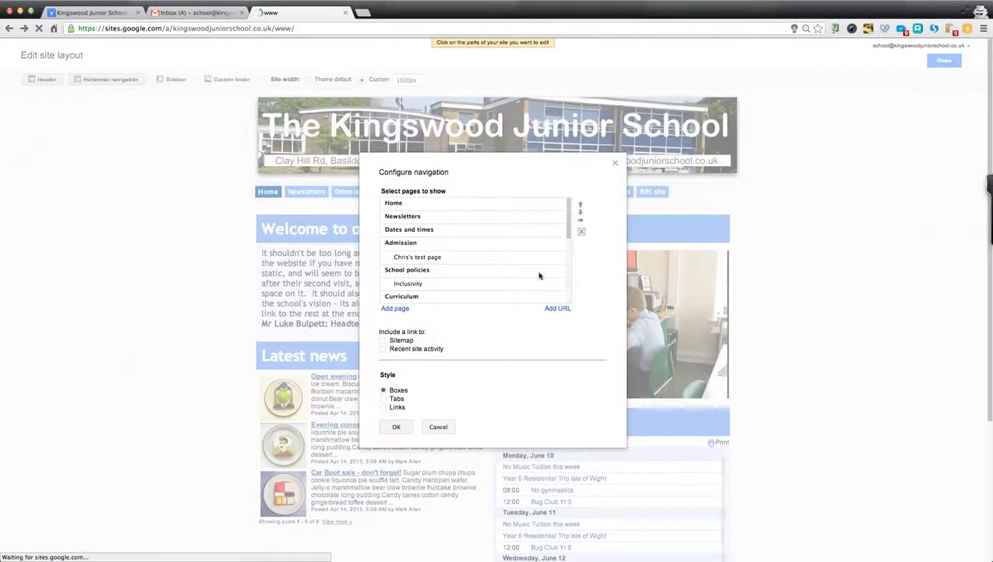
pyautogui.scroll(-5, 498, 255)
pyautogui.scroll(-2, 499, 254)
pyautogui.click(447, 234)
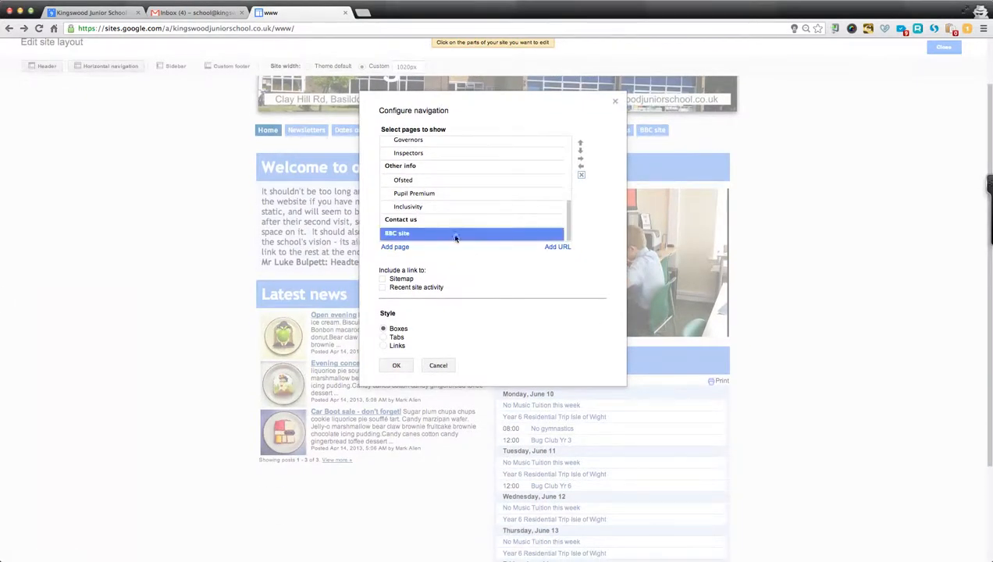
pyautogui.click(581, 174)
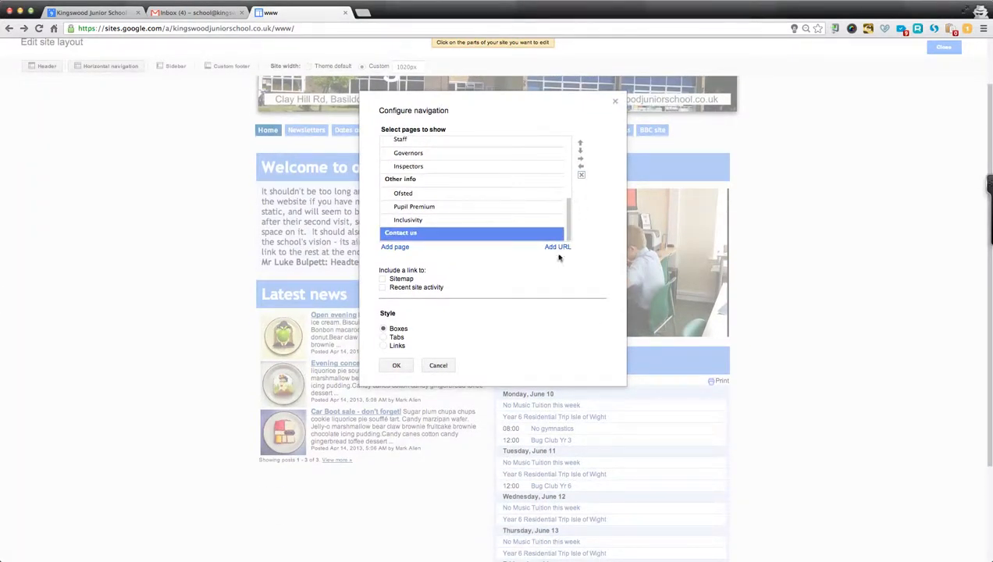
pyautogui.click(395, 367)
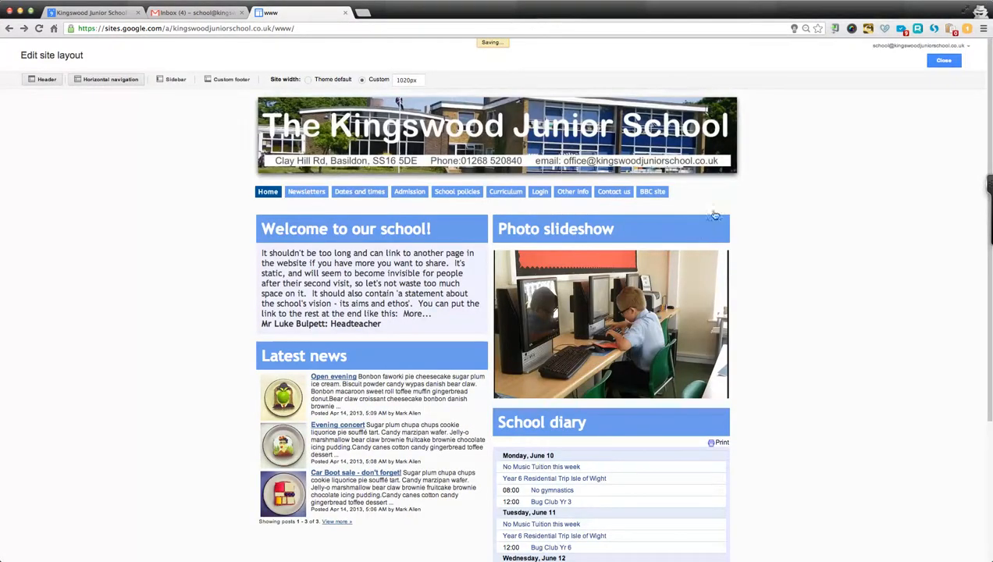
pyautogui.click(945, 60)
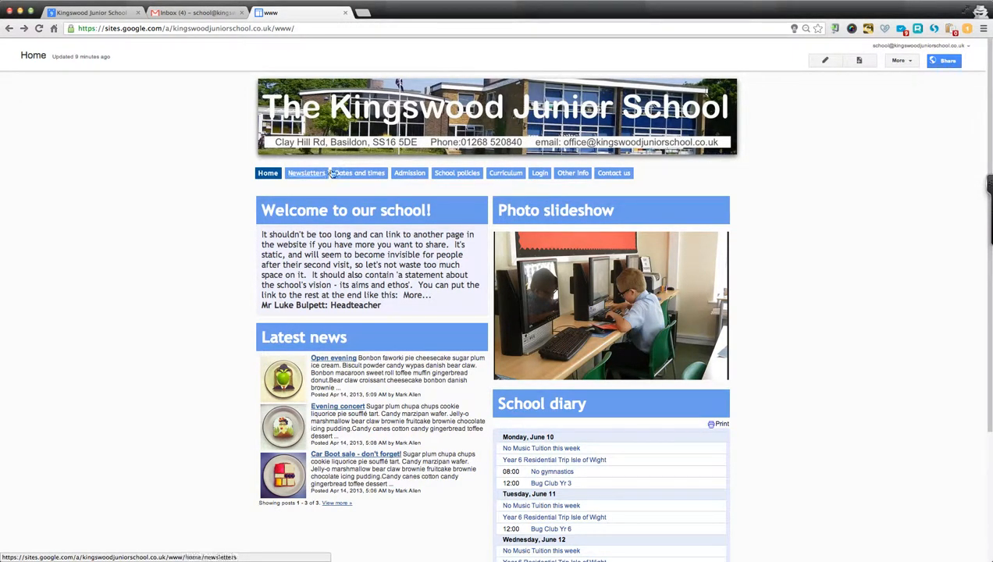
# Review the template choices for a new page, and return to the home page without creating one.
pyautogui.moveTo(539, 178)
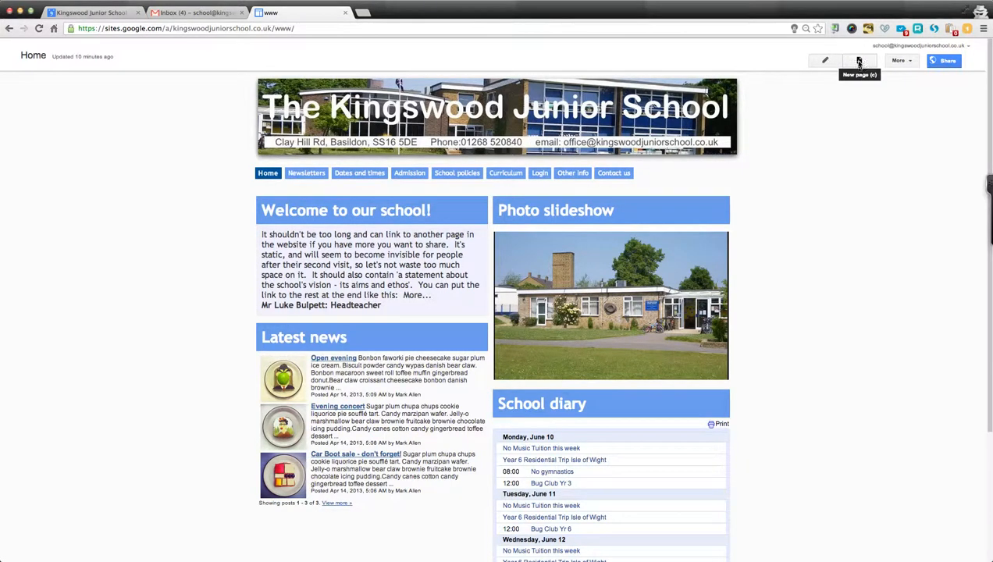
pyautogui.click(859, 62)
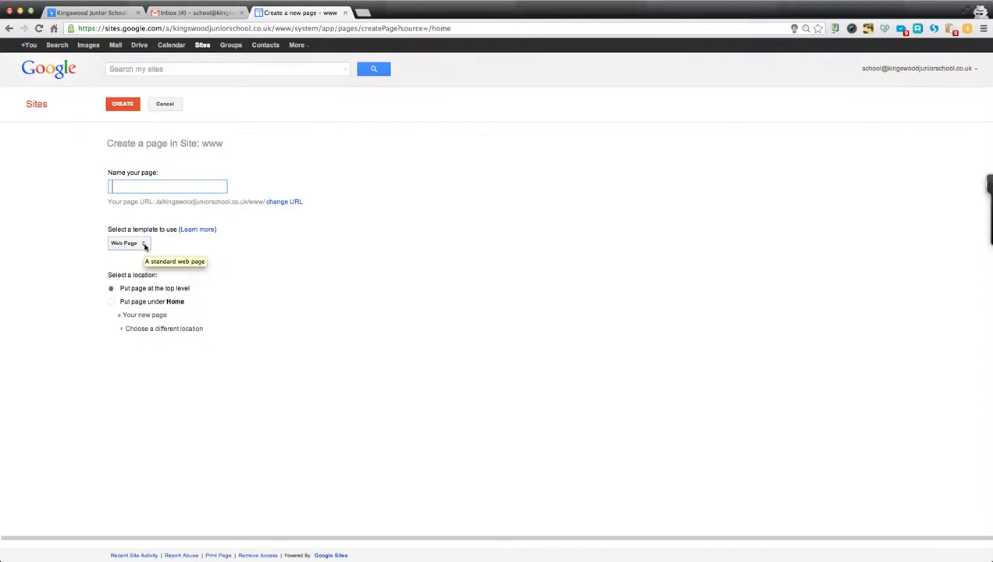
pyautogui.click(143, 244)
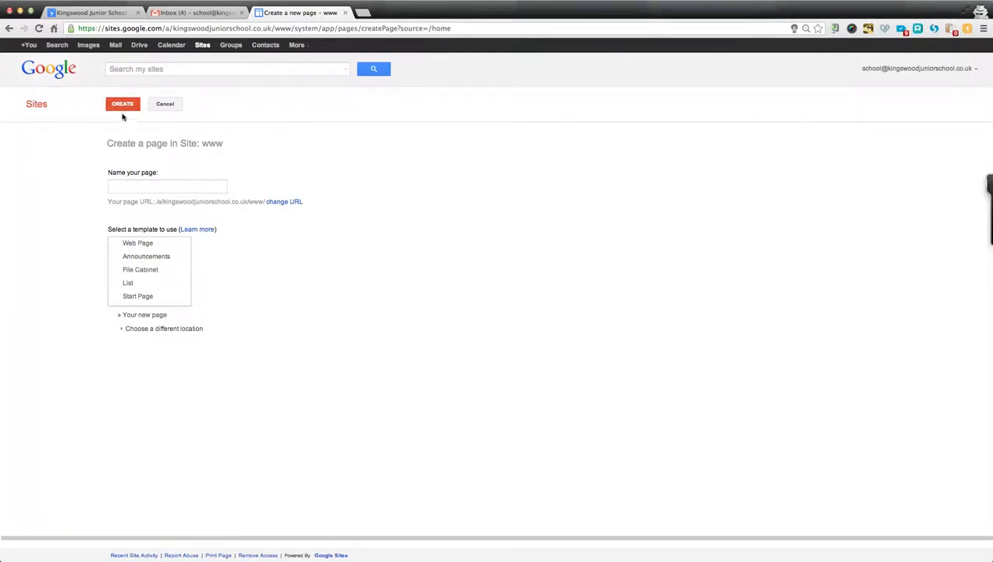
pyautogui.click(8, 28)
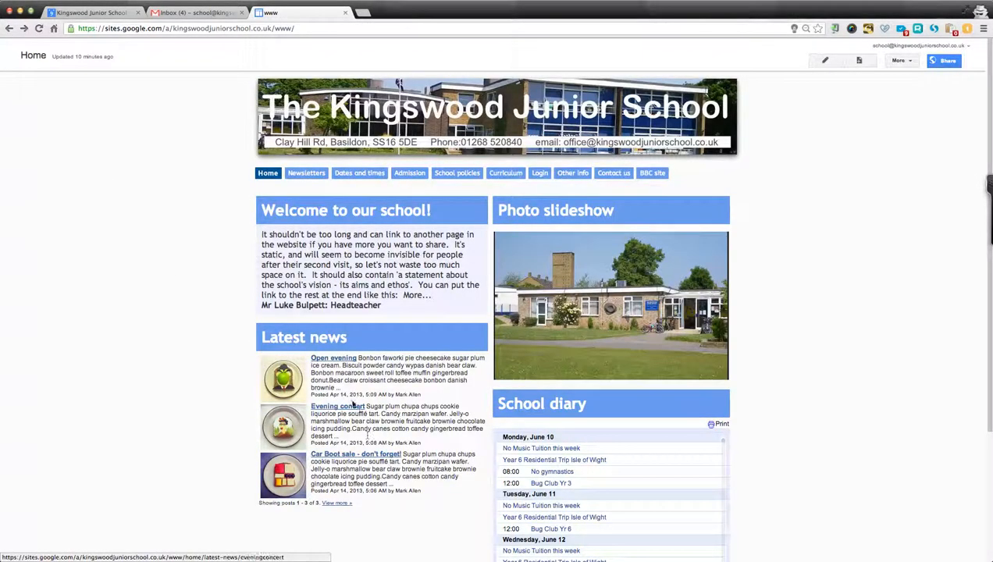